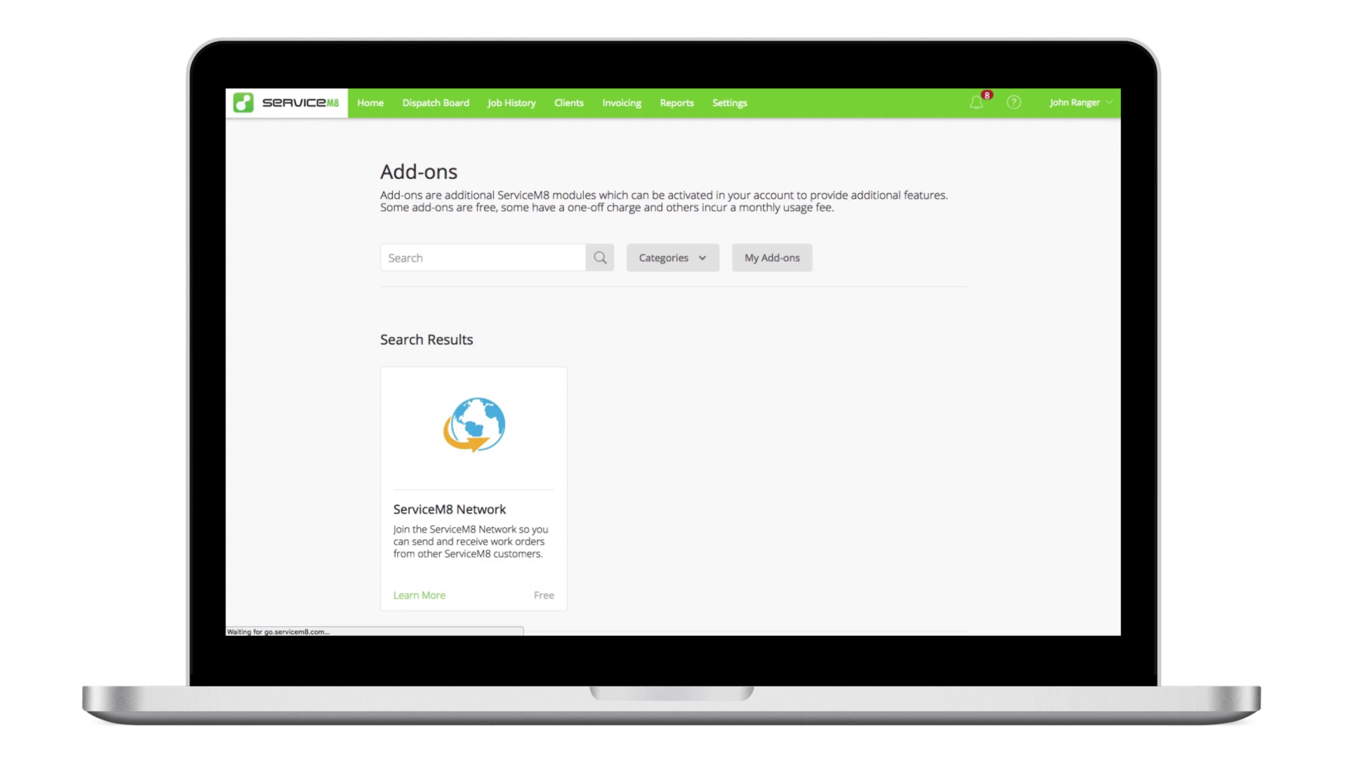
Step: Turn the free ServiceM8 Network add-on from OFF to ON on its add-on card
{"action": "left_click", "coordinate": [465, 565]}
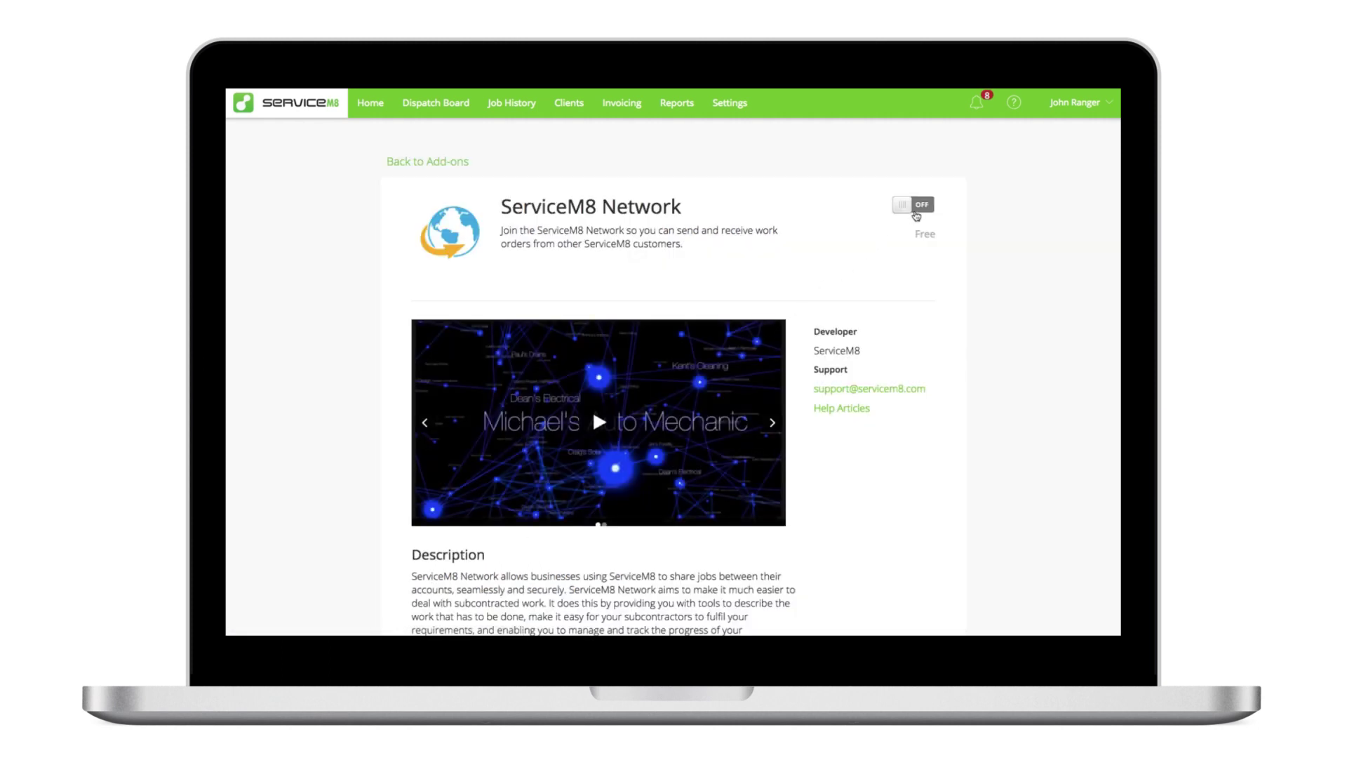
{"action": "left_click", "coordinate": [916, 214]}
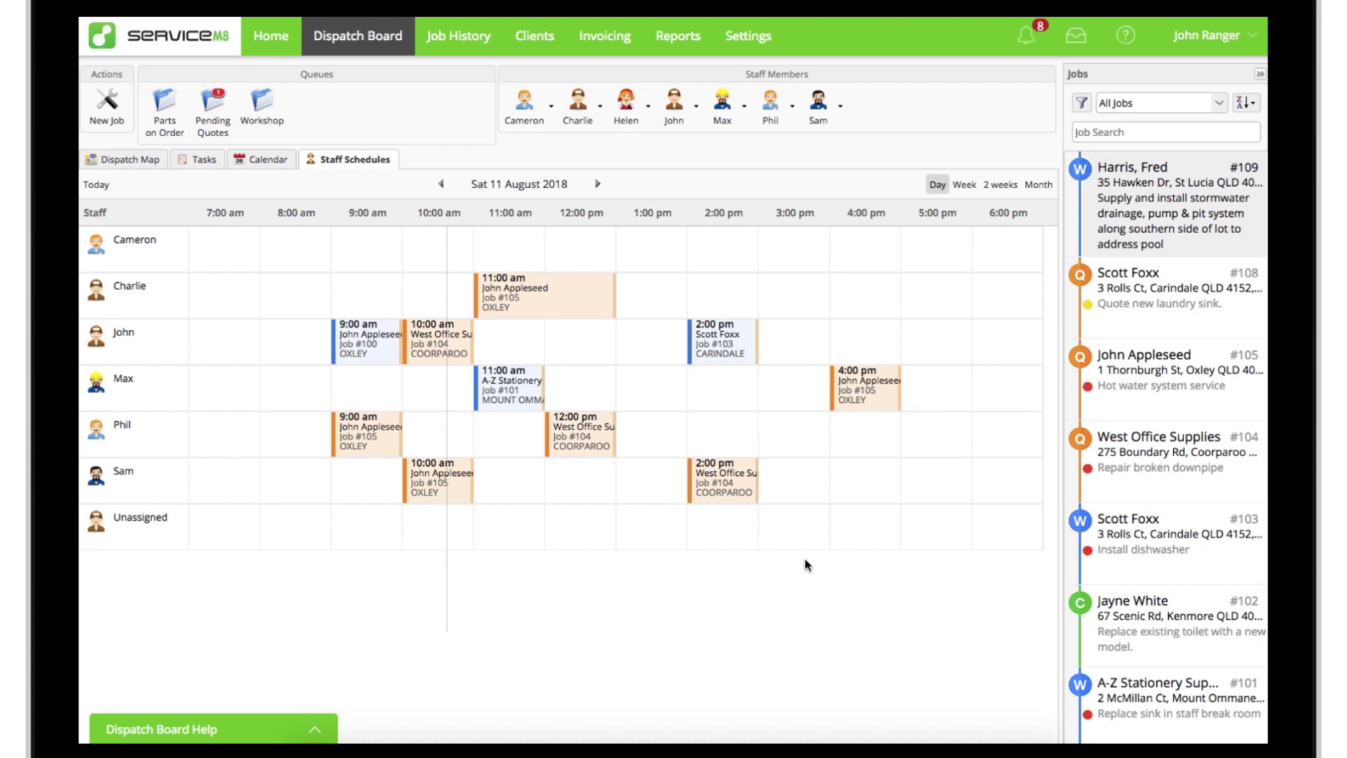
Step: Open job #109 and start a Work Order network request for it
{"action": "double_click", "coordinate": [1159, 216]}
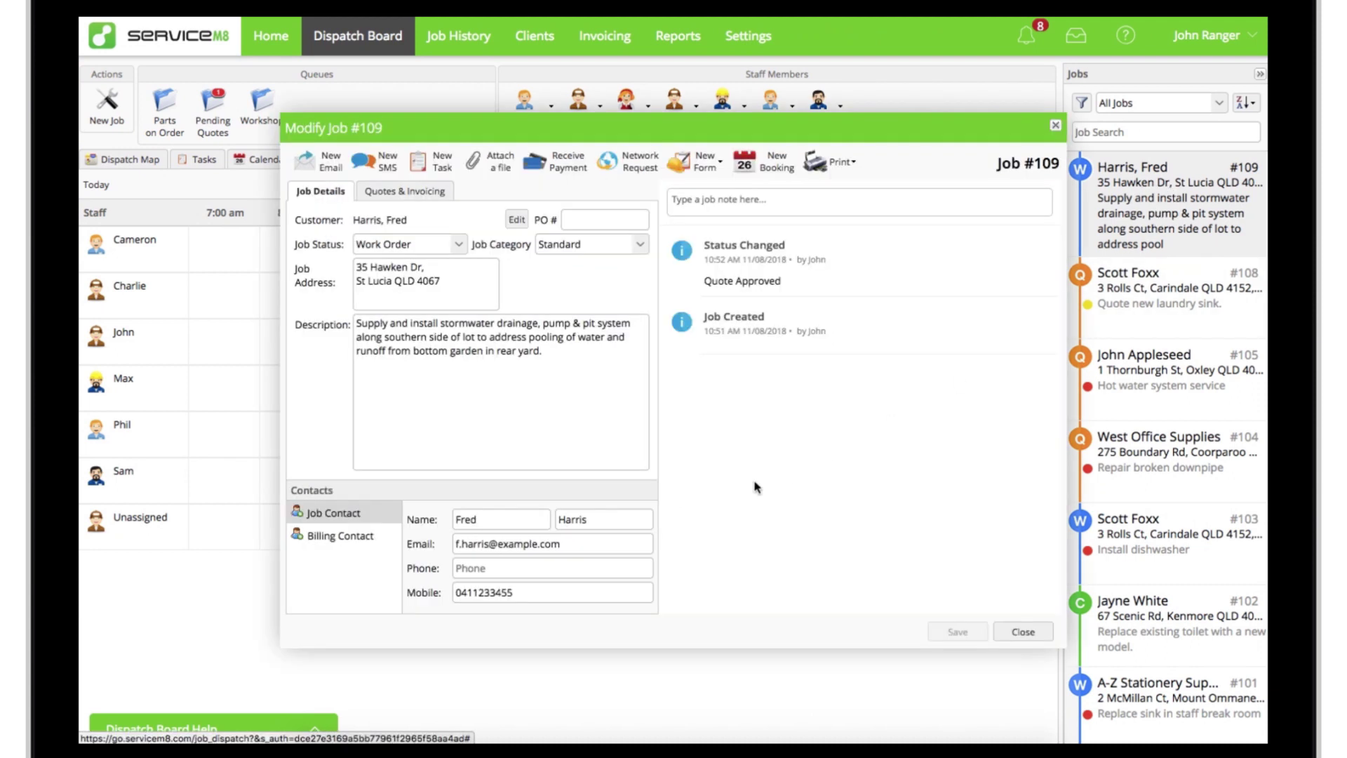
{"action": "left_click", "coordinate": [635, 172]}
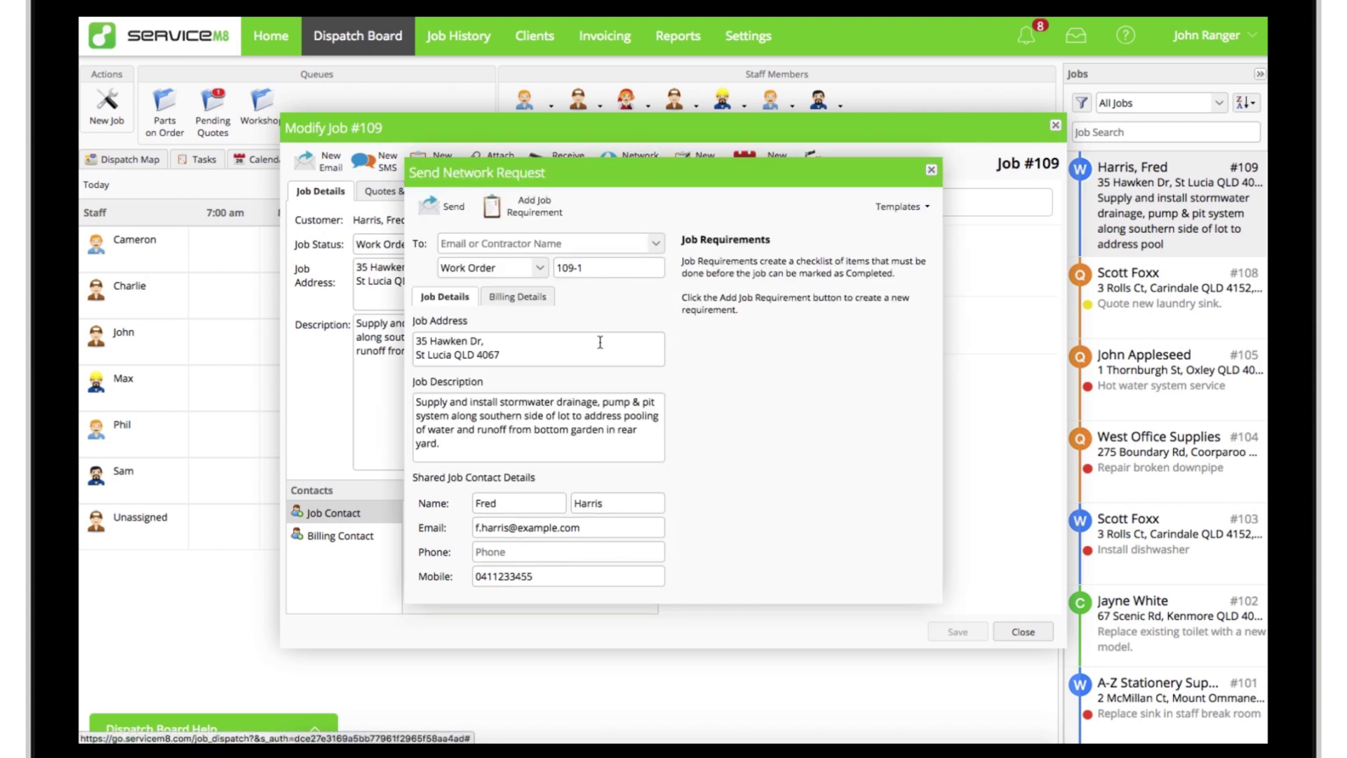
{"action": "left_click", "coordinate": [539, 268]}
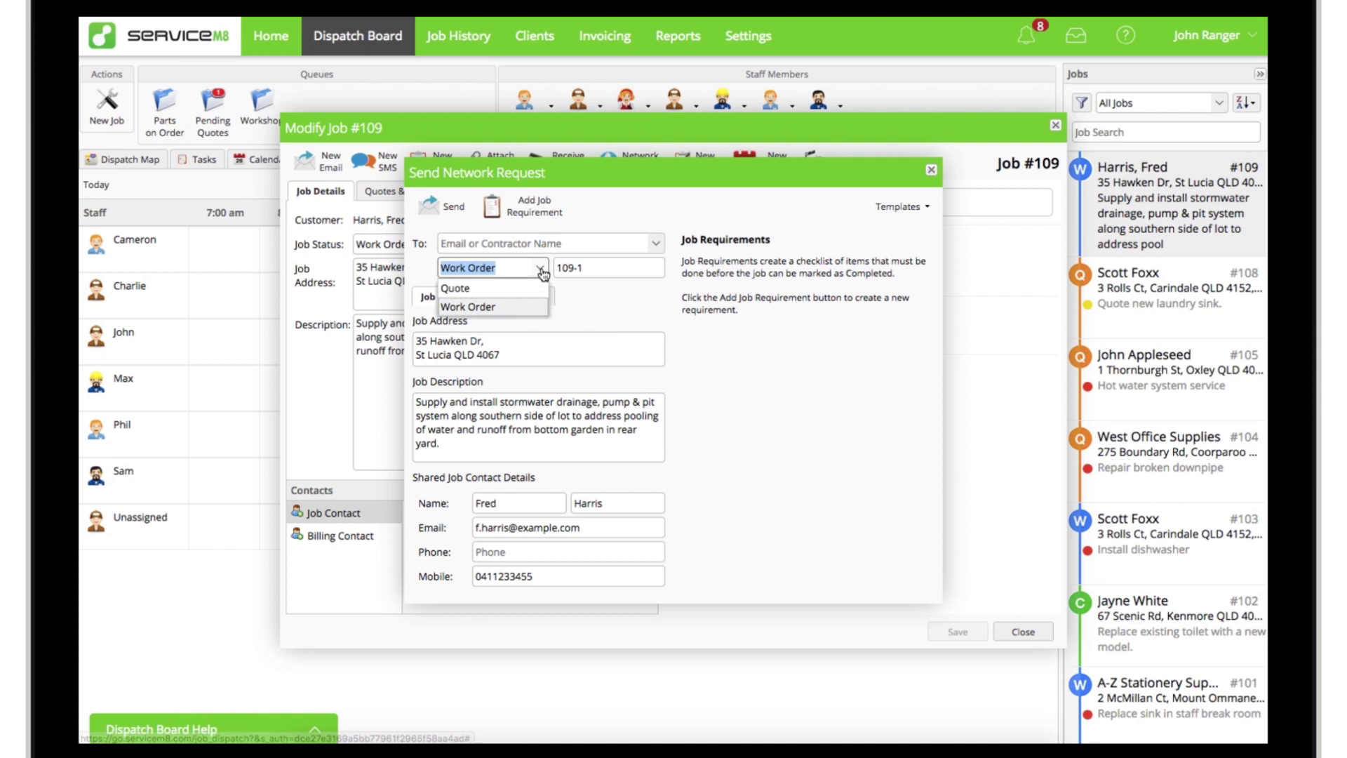
{"action": "left_click", "coordinate": [538, 308]}
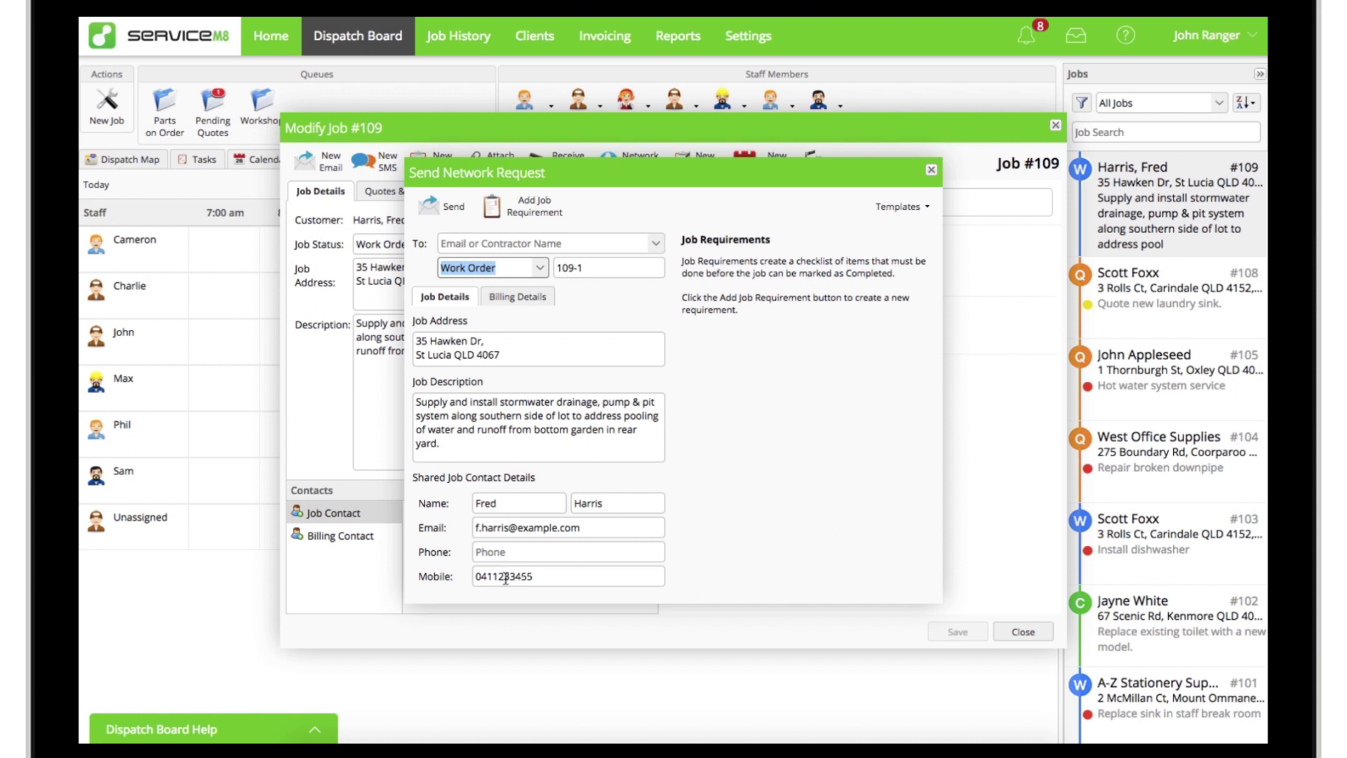
Step: Replace the job description with 'Connect new stormwater pump to power.' and review the billing details
{"action": "triple_click", "coordinate": [488, 407]}
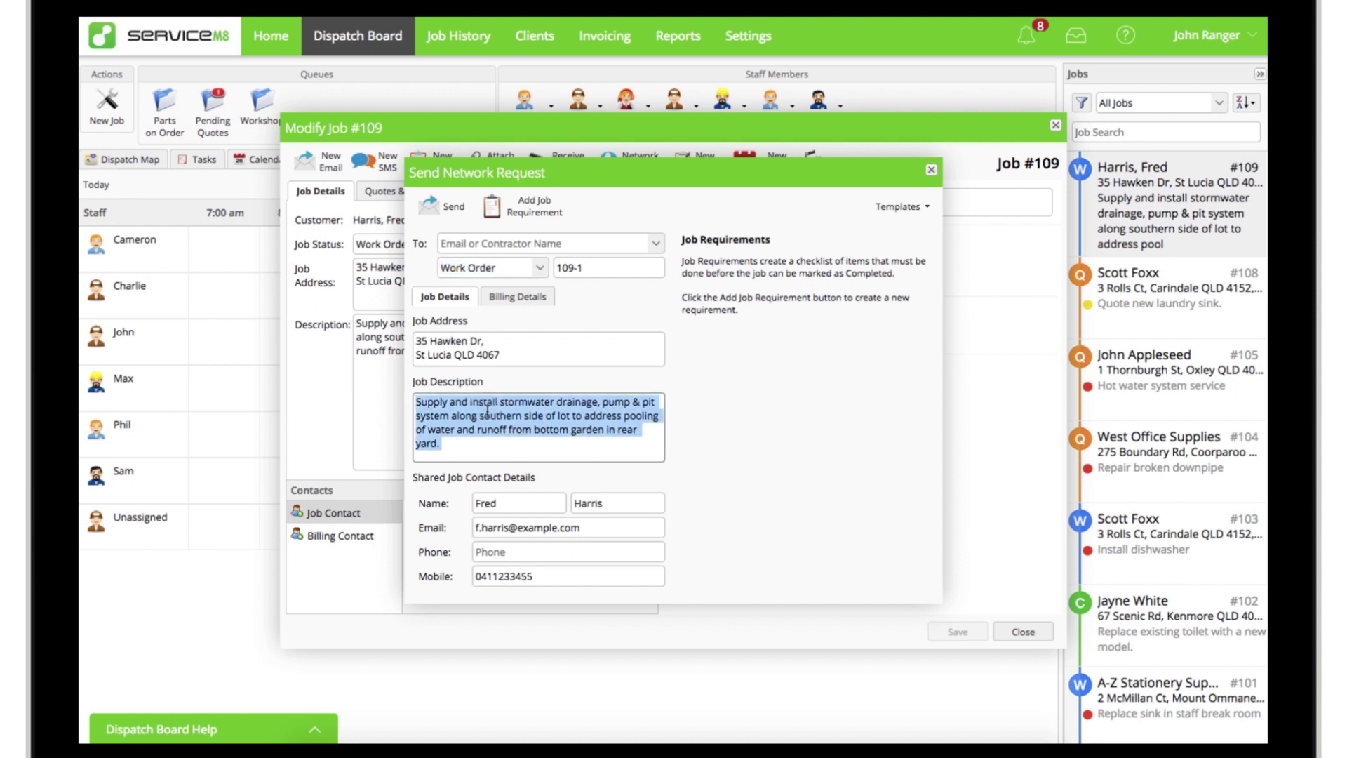
{"action": "type", "text": "Connect new stormwater pump to power."}
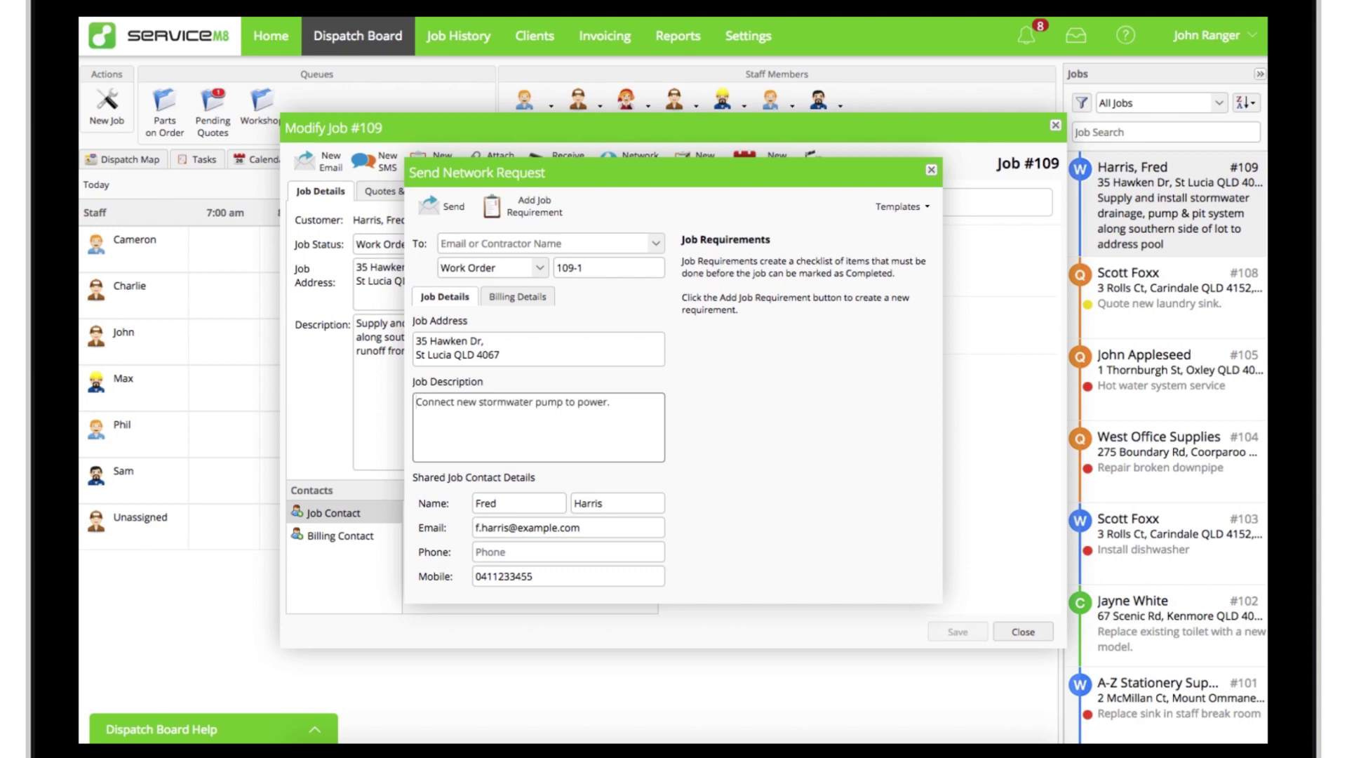
{"action": "left_click", "coordinate": [513, 299]}
{"action": "left_click", "coordinate": [532, 342]}
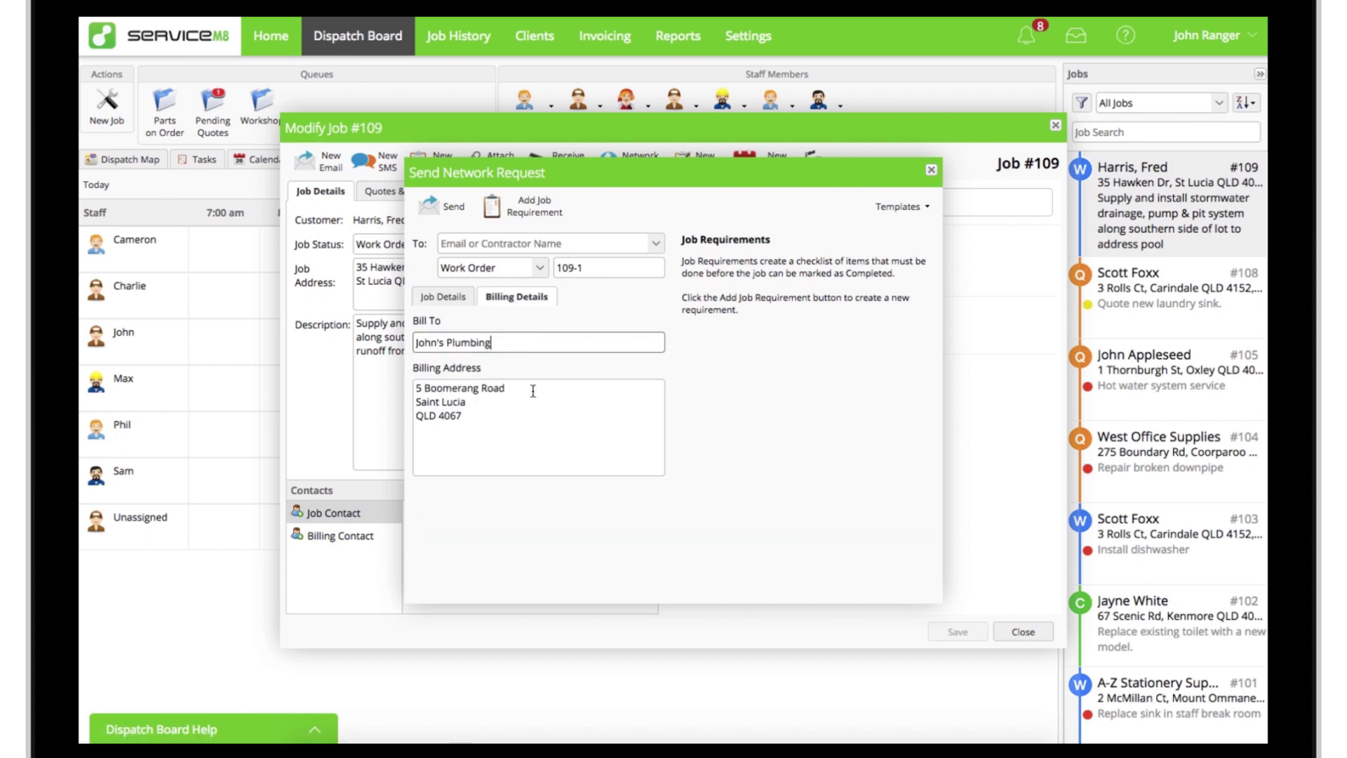
{"action": "left_click", "coordinate": [534, 403]}
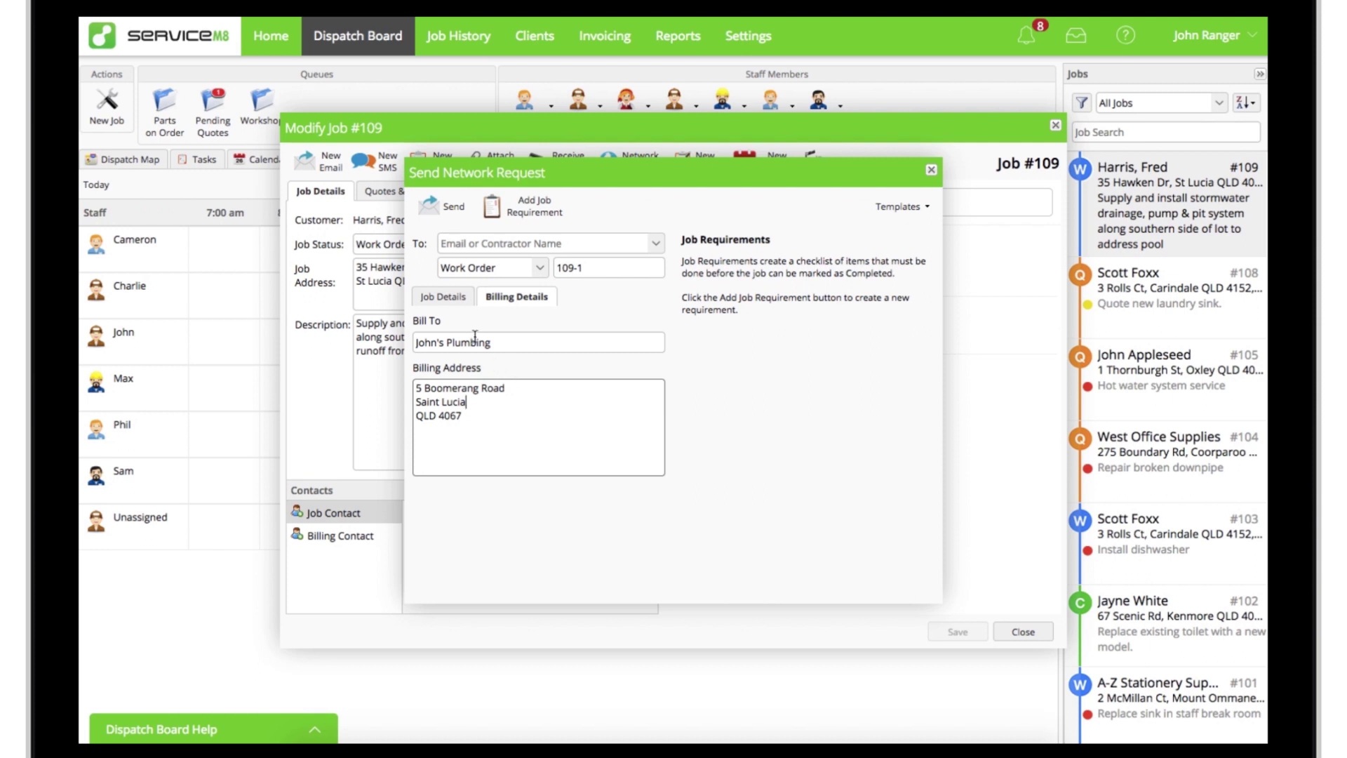
{"action": "left_click", "coordinate": [445, 301]}
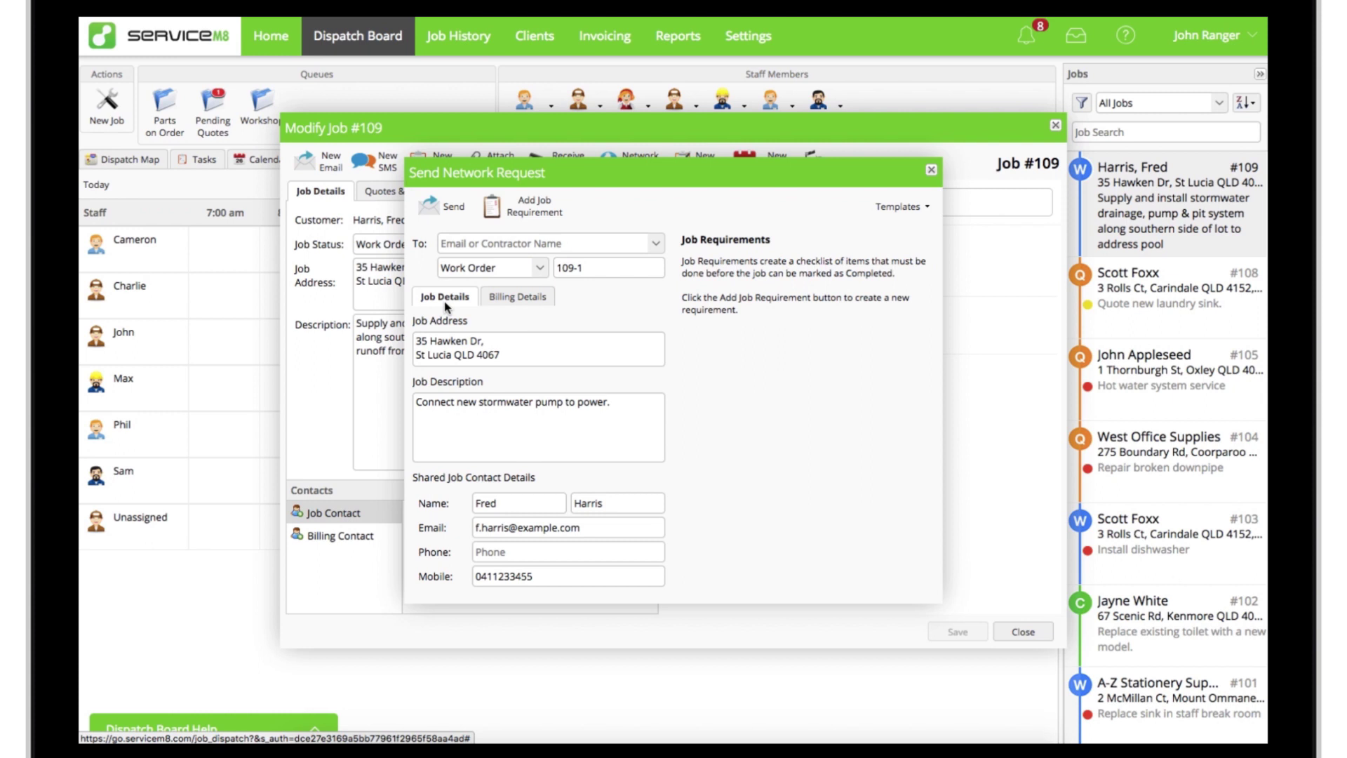
Step: Add a to-do requirement 'Arrange a time for connection directly with client' and a photo requirement
{"action": "left_click", "coordinate": [522, 224]}
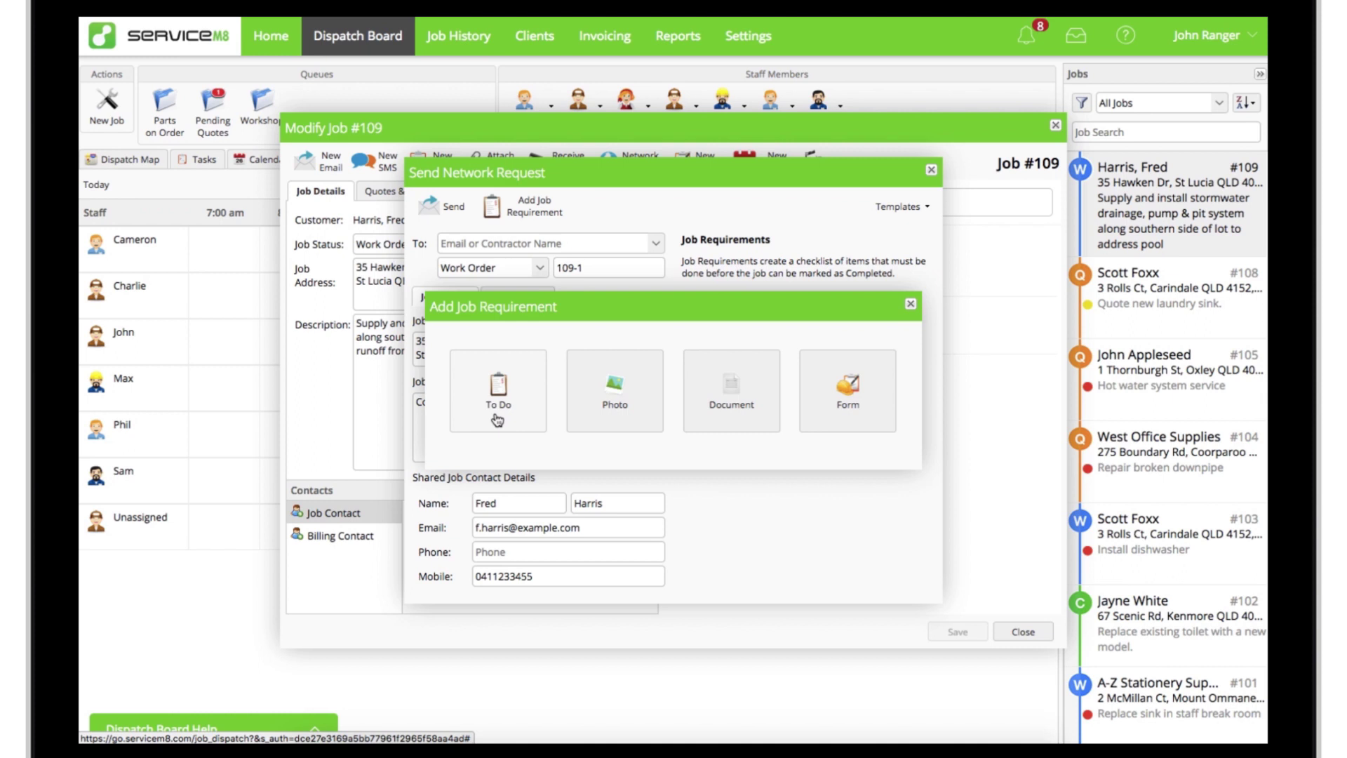
{"action": "left_click", "coordinate": [498, 406]}
{"action": "type", "text": "Arrange a time for connection directly with client"}
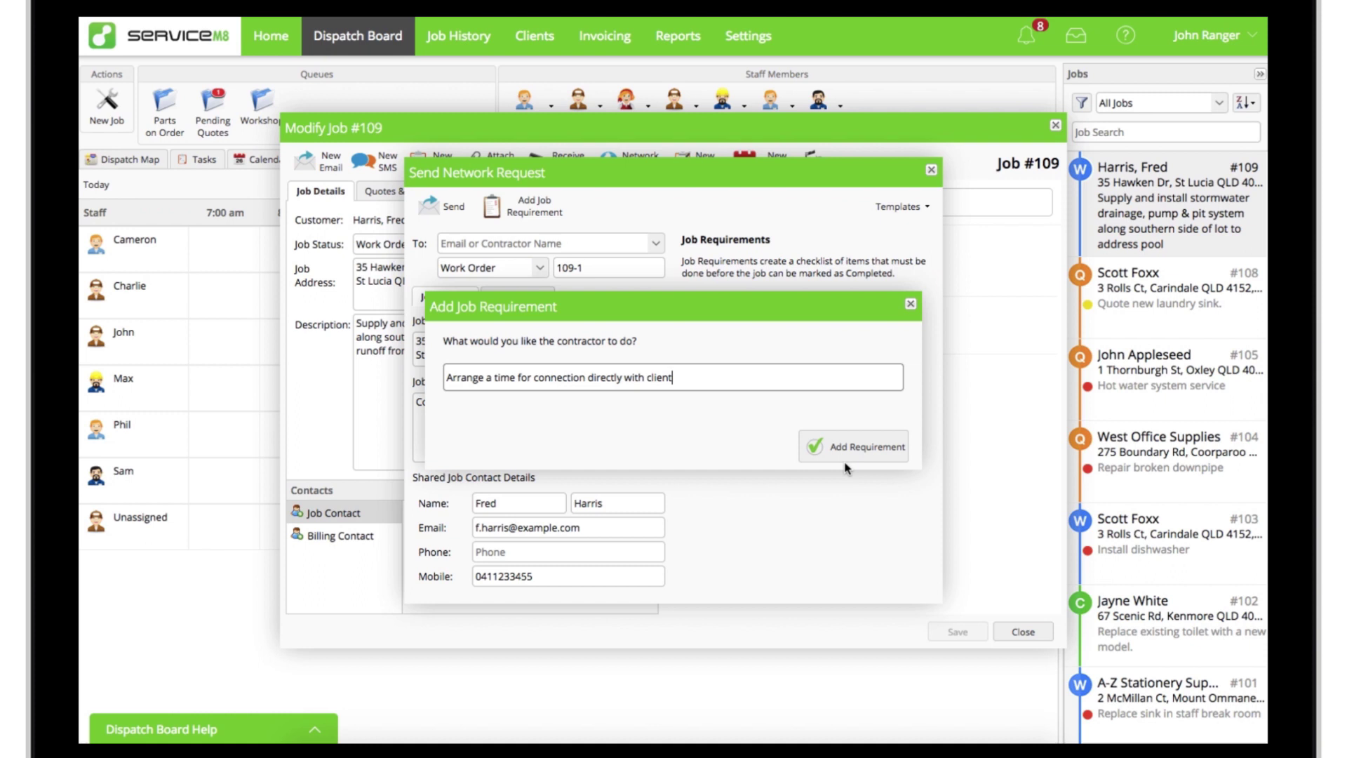
{"action": "left_click", "coordinate": [831, 447]}
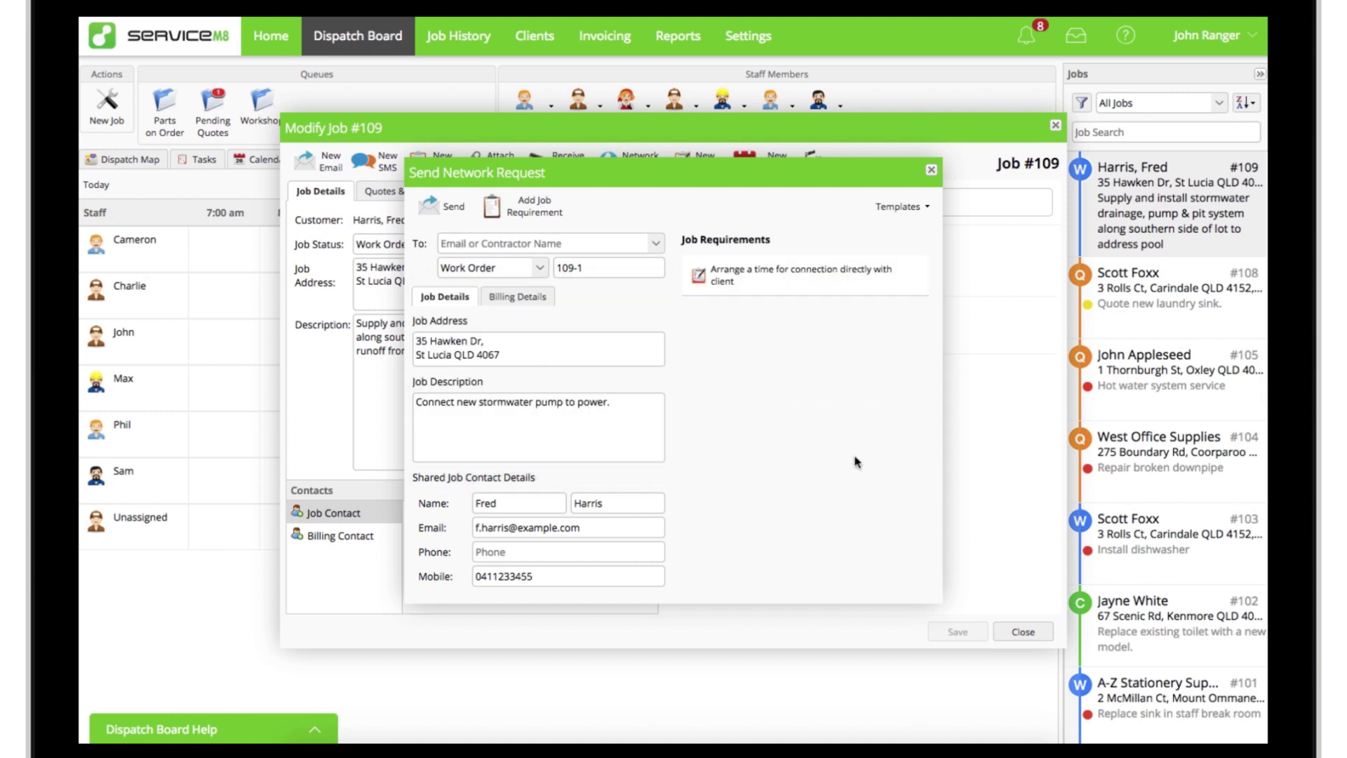
{"action": "left_click", "coordinate": [526, 207]}
{"action": "left_click", "coordinate": [615, 425]}
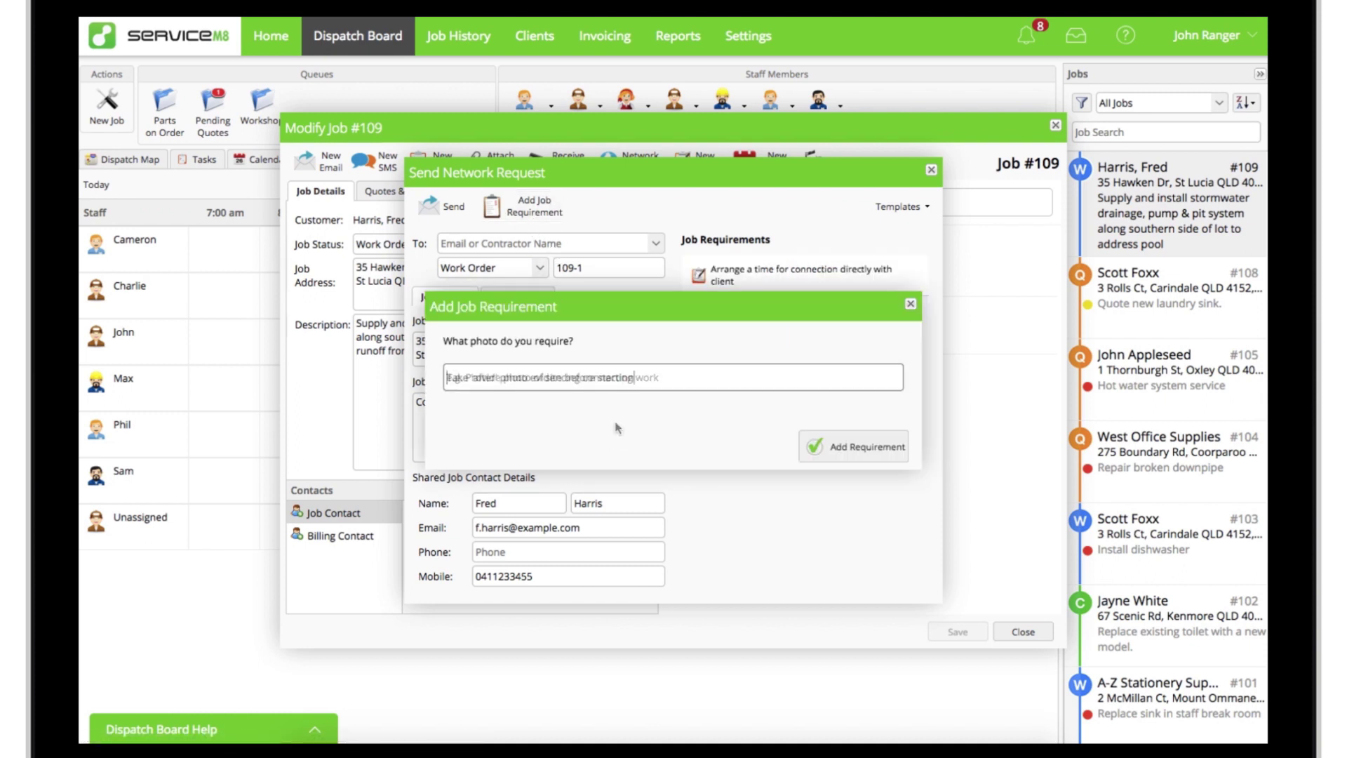
{"action": "left_click", "coordinate": [852, 456]}
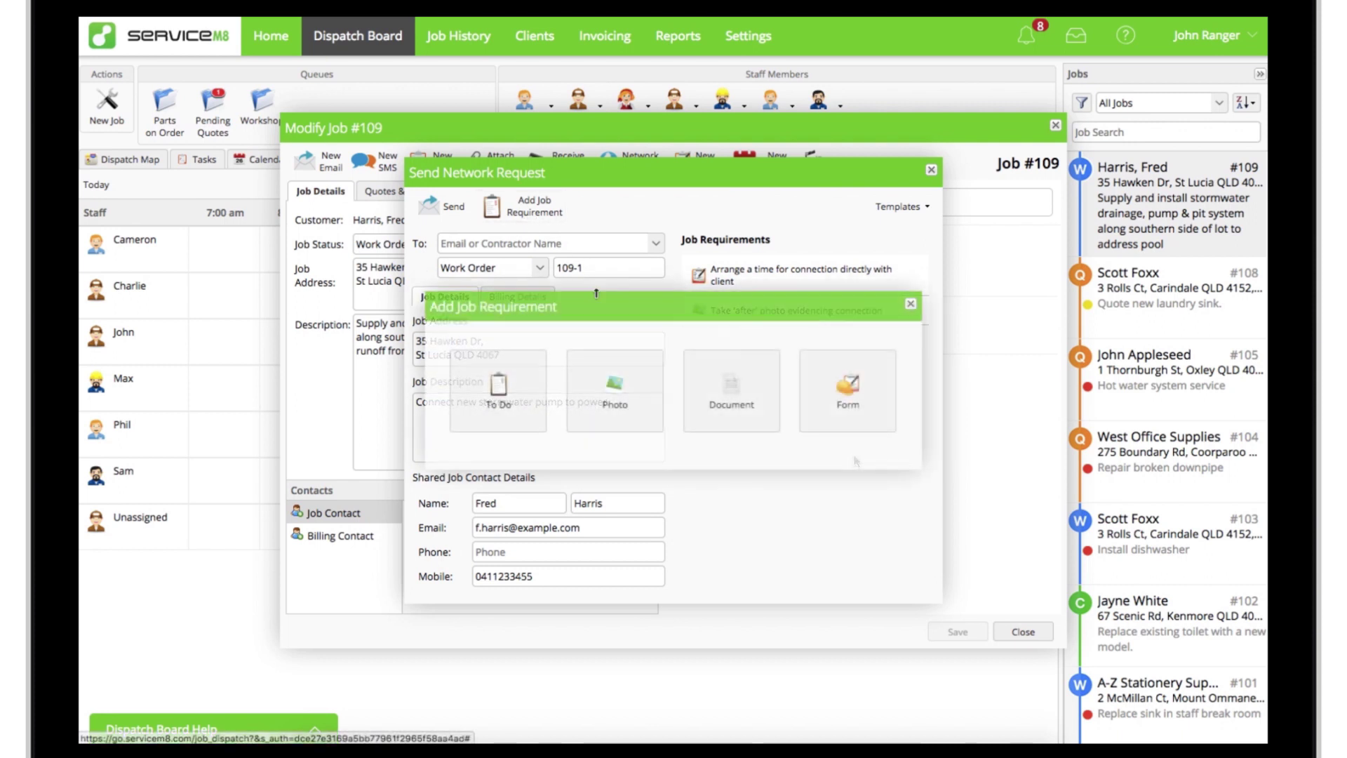
Step: Add an insurance certificate document requirement and the Job Completion & Summary form requirement
{"action": "left_click", "coordinate": [730, 419]}
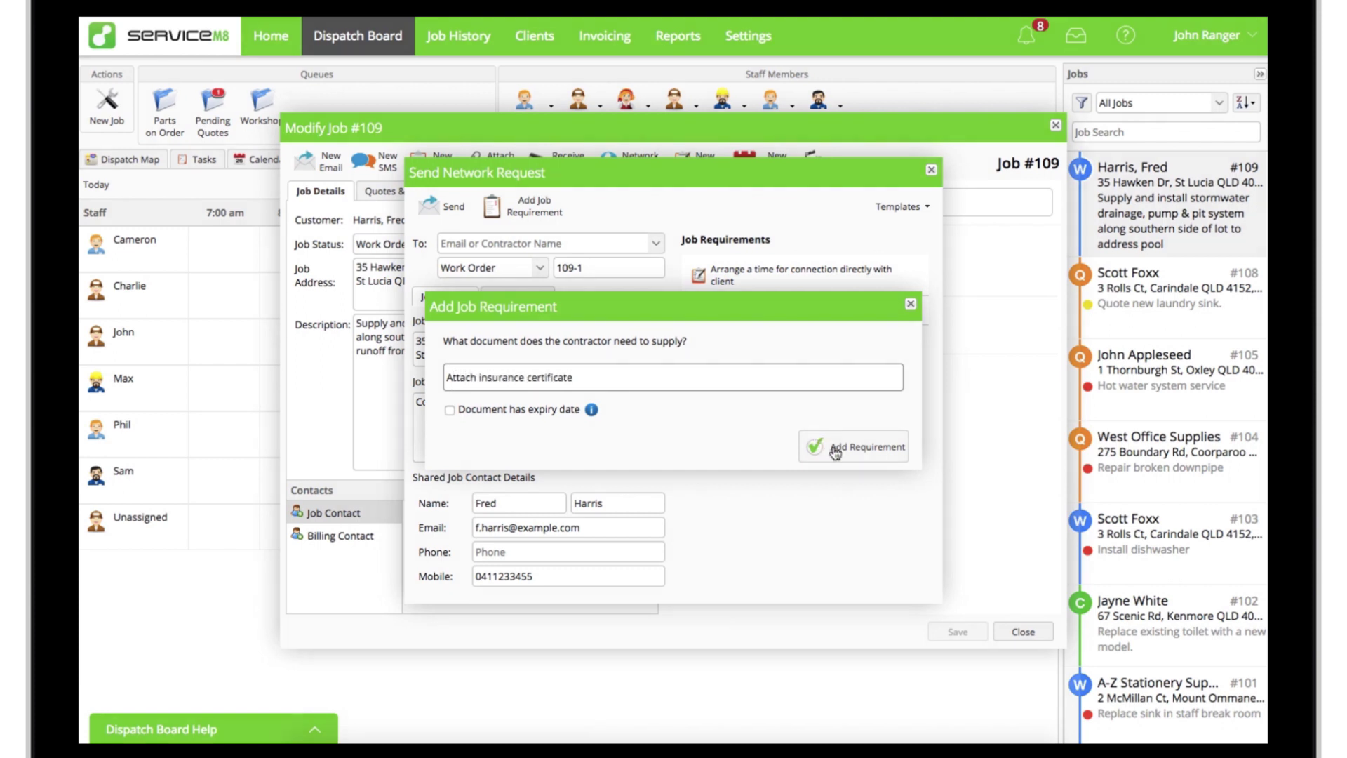
{"action": "left_click", "coordinate": [835, 453]}
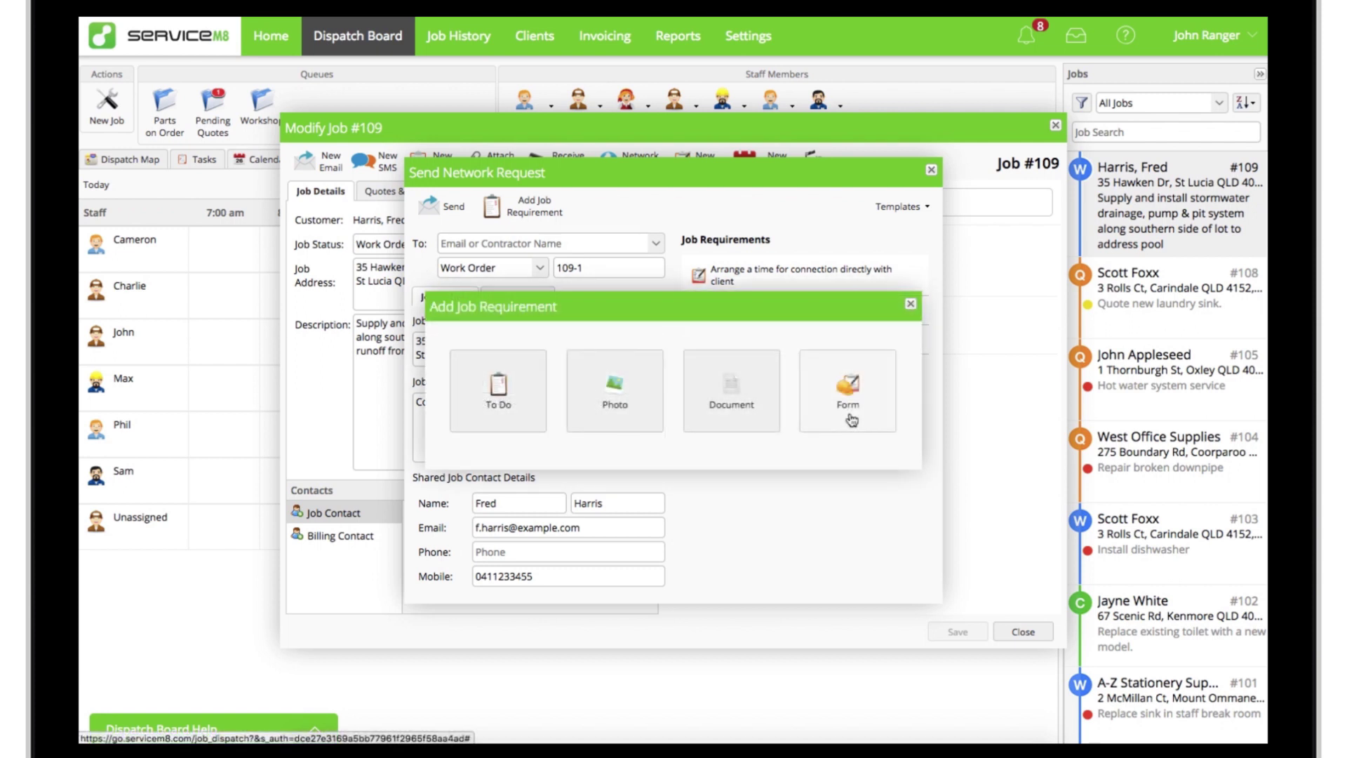
{"action": "left_click", "coordinate": [852, 420]}
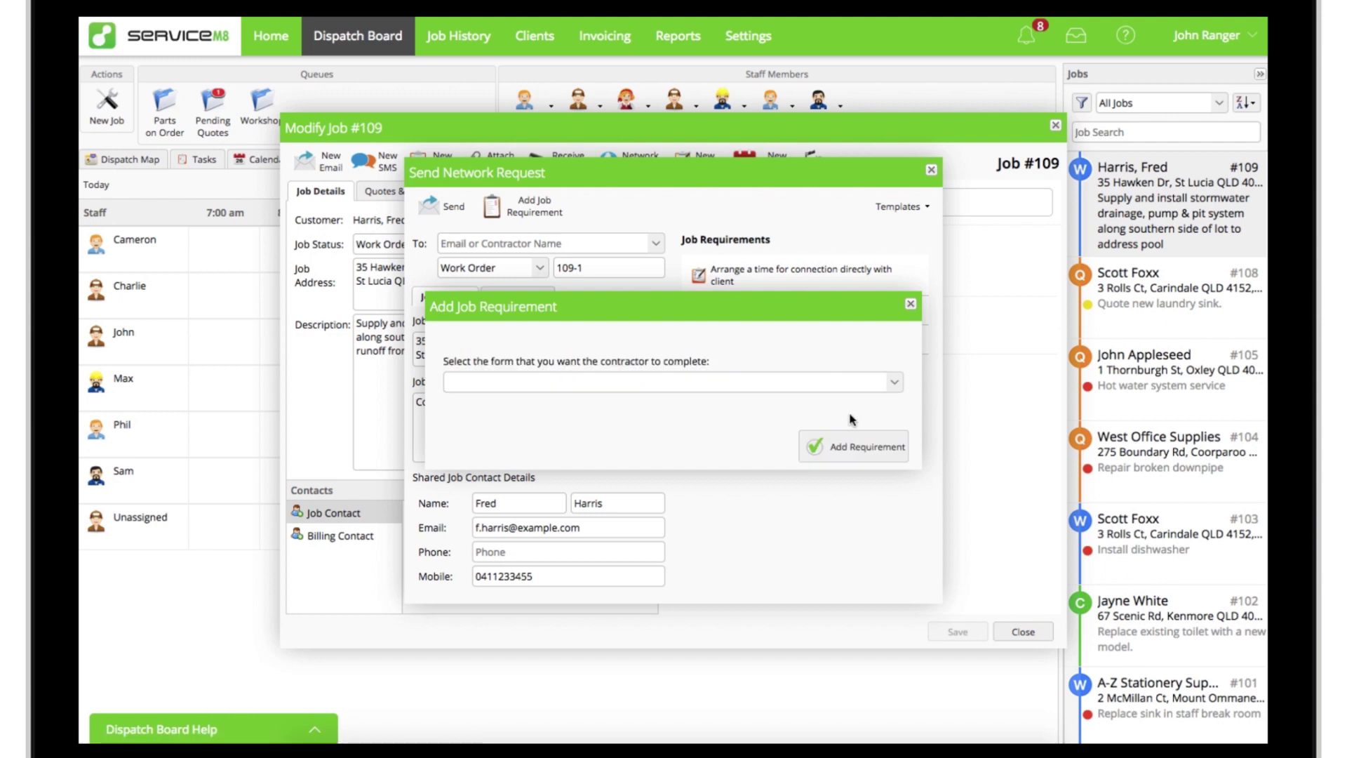
{"action": "left_click", "coordinate": [891, 386]}
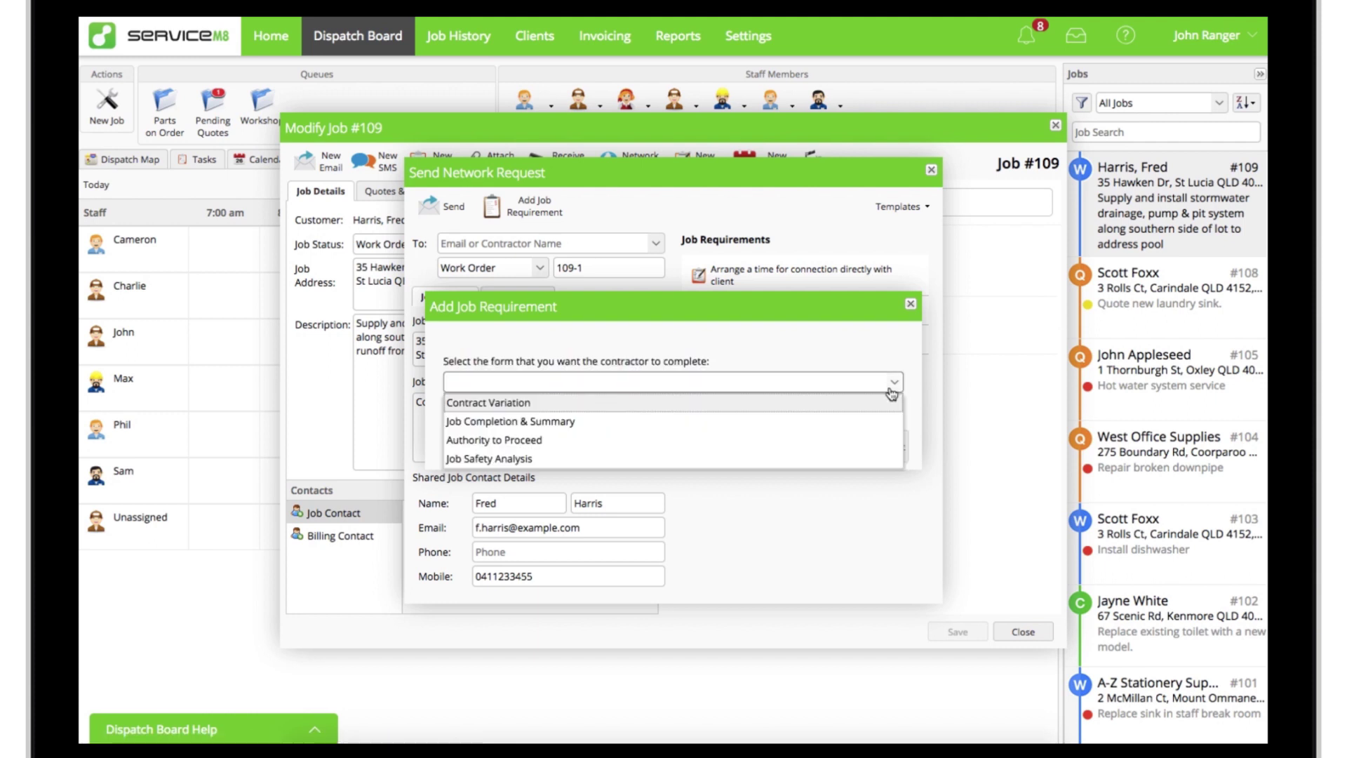
{"action": "left_click", "coordinate": [820, 422]}
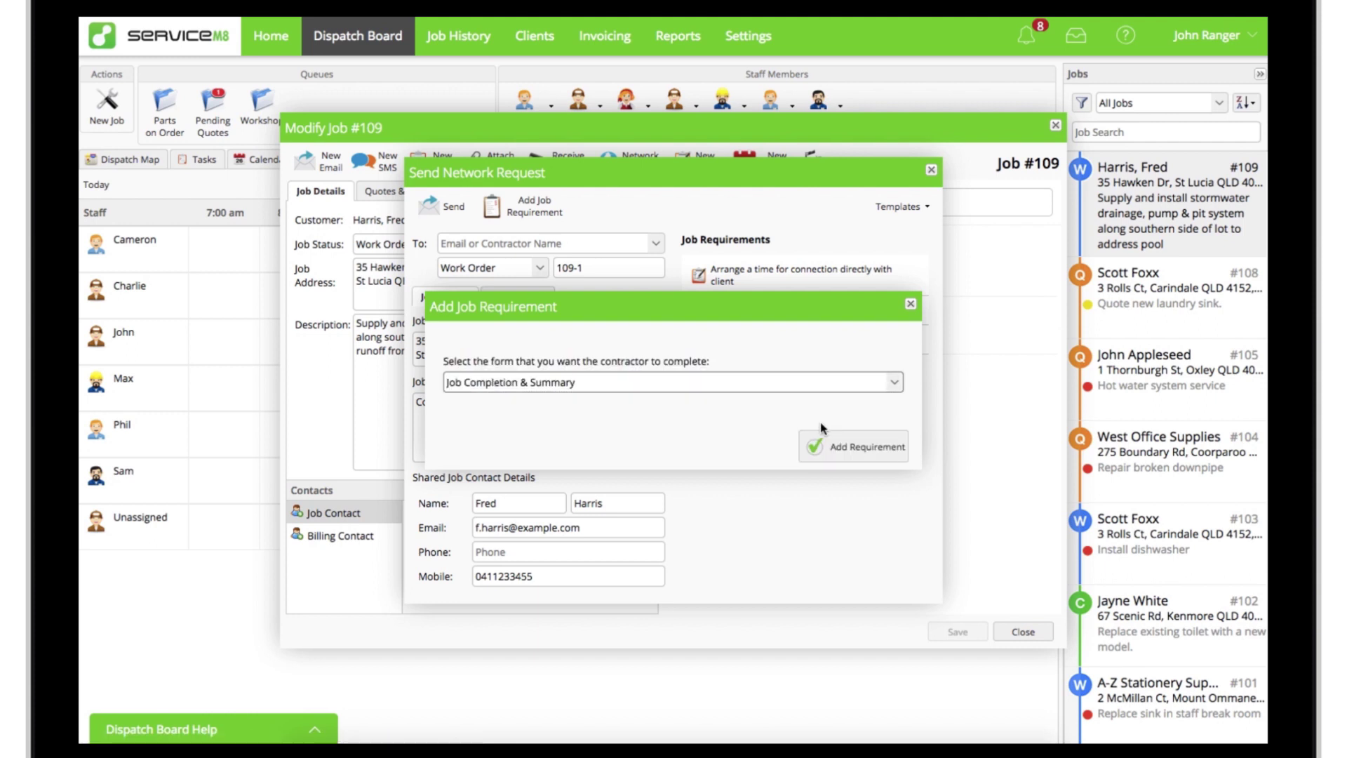
{"action": "left_click", "coordinate": [849, 455]}
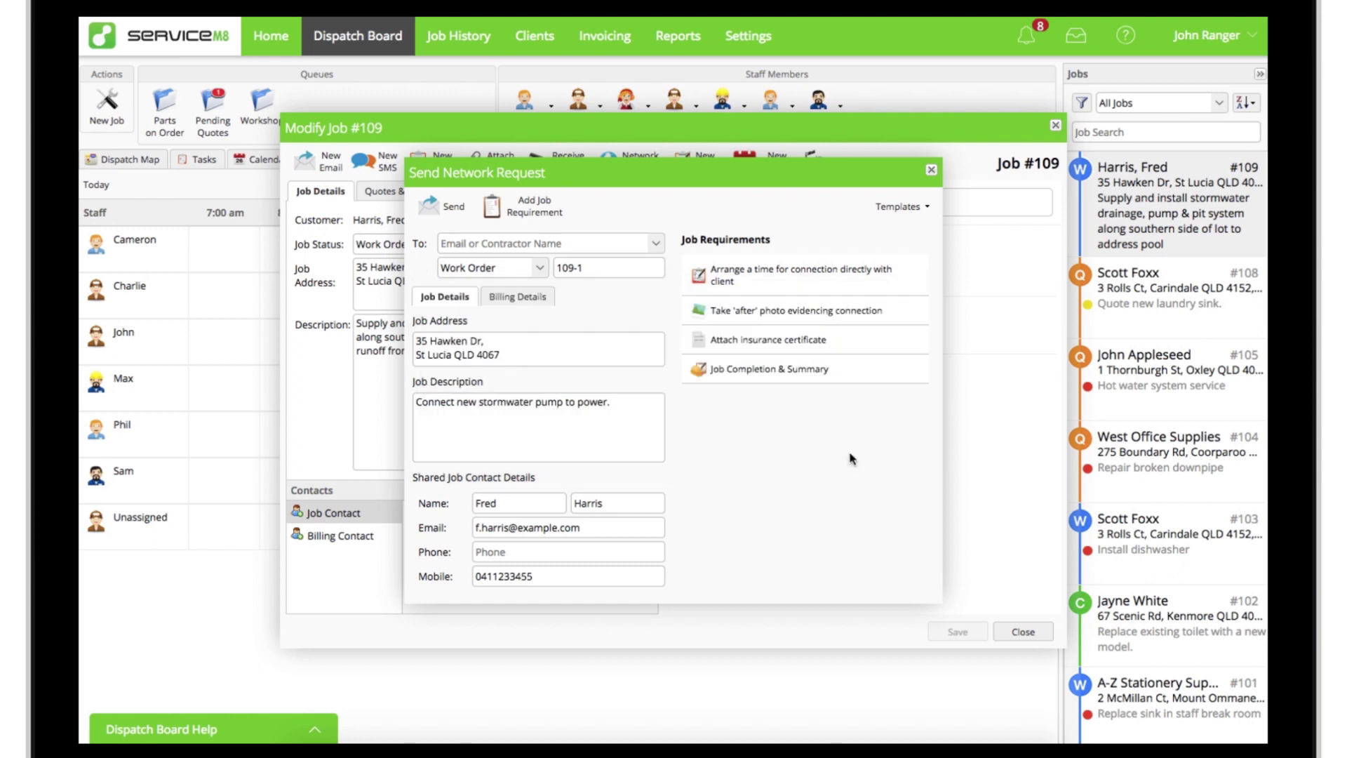
Step: Enter the electrical subcontractor's e-mail address and send the work order
{"action": "left_click", "coordinate": [547, 244]}
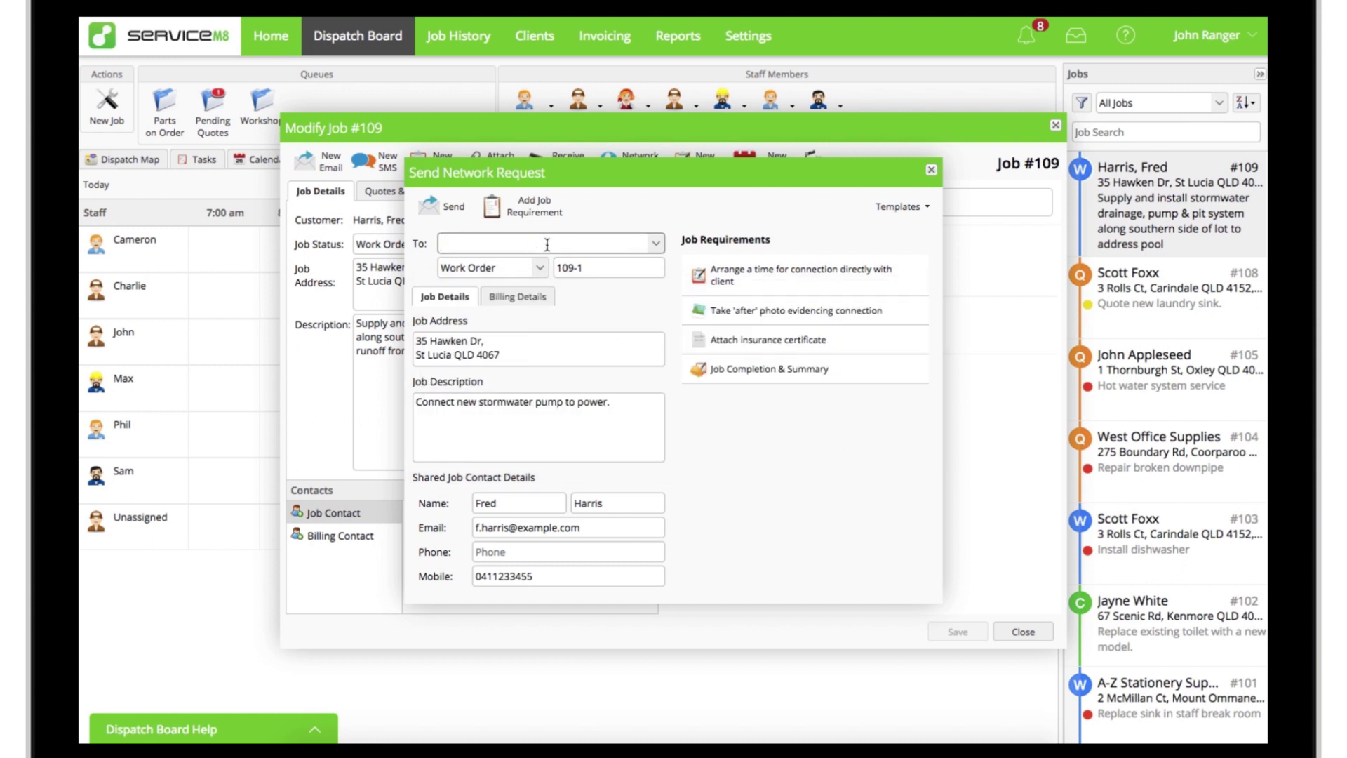
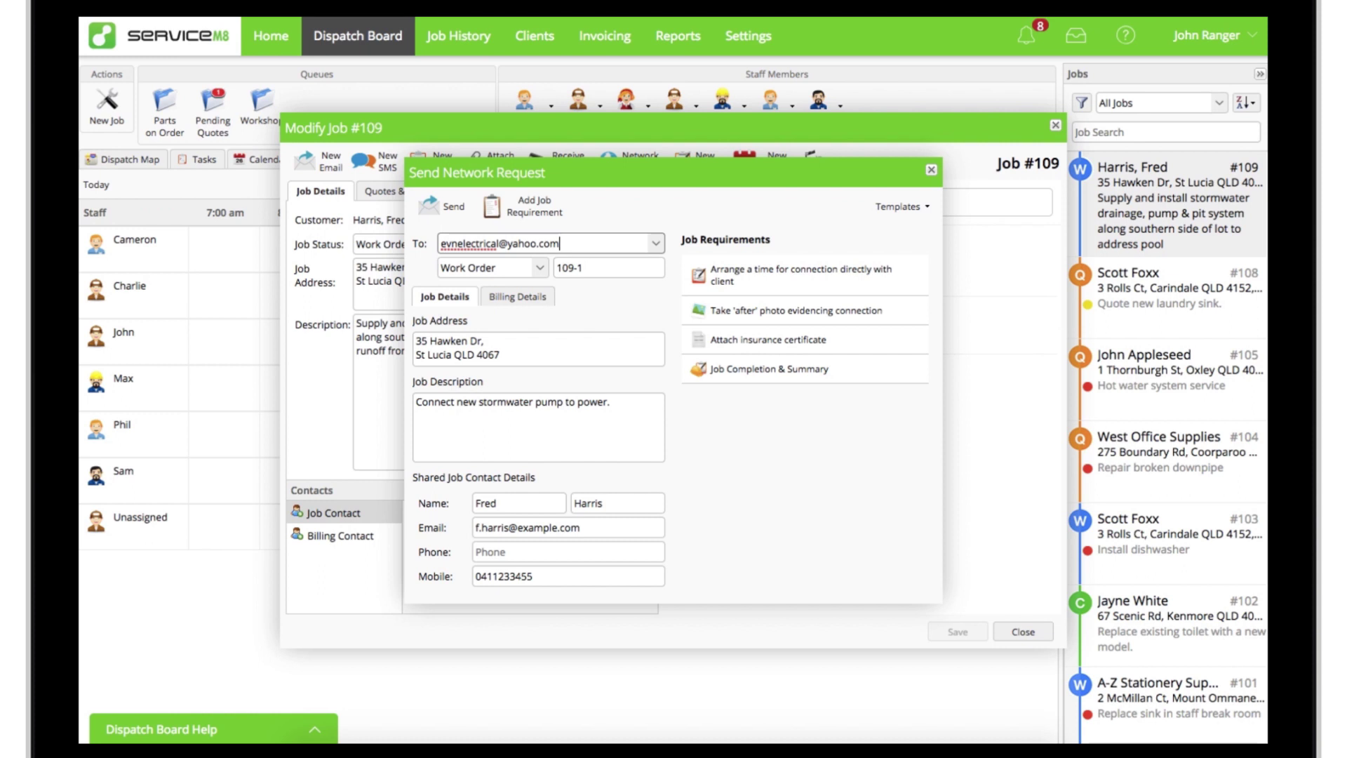
{"action": "left_click", "coordinate": [447, 223]}
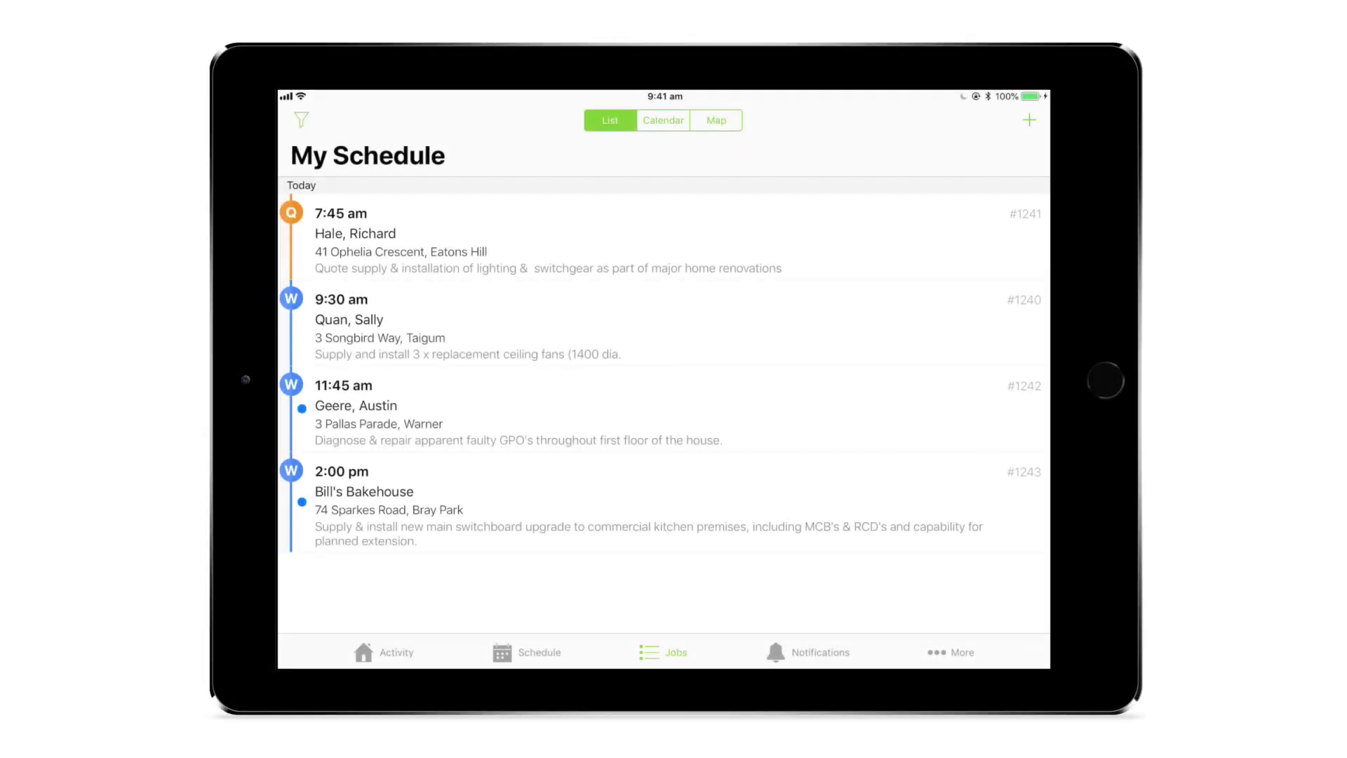
Step: Convert the inbox work order 114-1 into a job and tick off its Arrange access task
{"action": "left_click", "coordinate": [951, 652]}
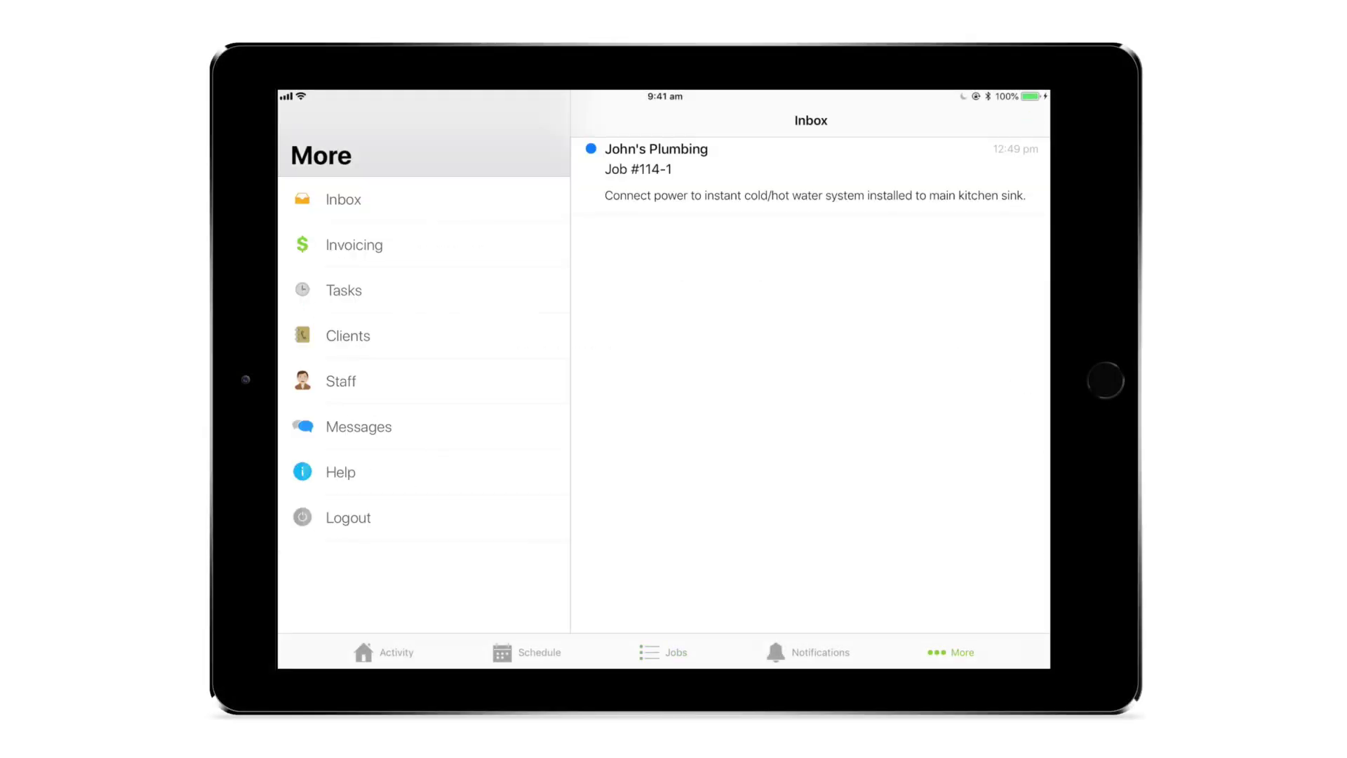
{"action": "left_click", "coordinate": [343, 199]}
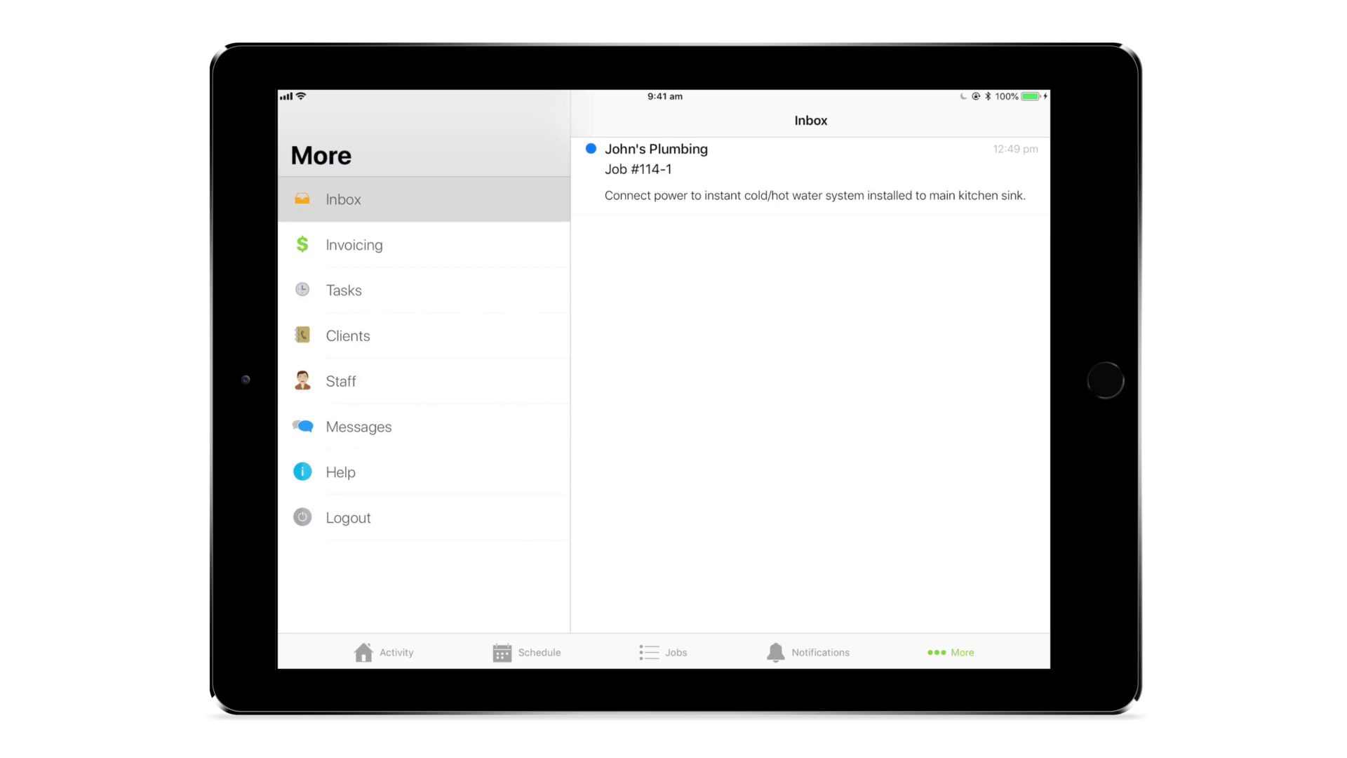
{"action": "left_click", "coordinate": [806, 172]}
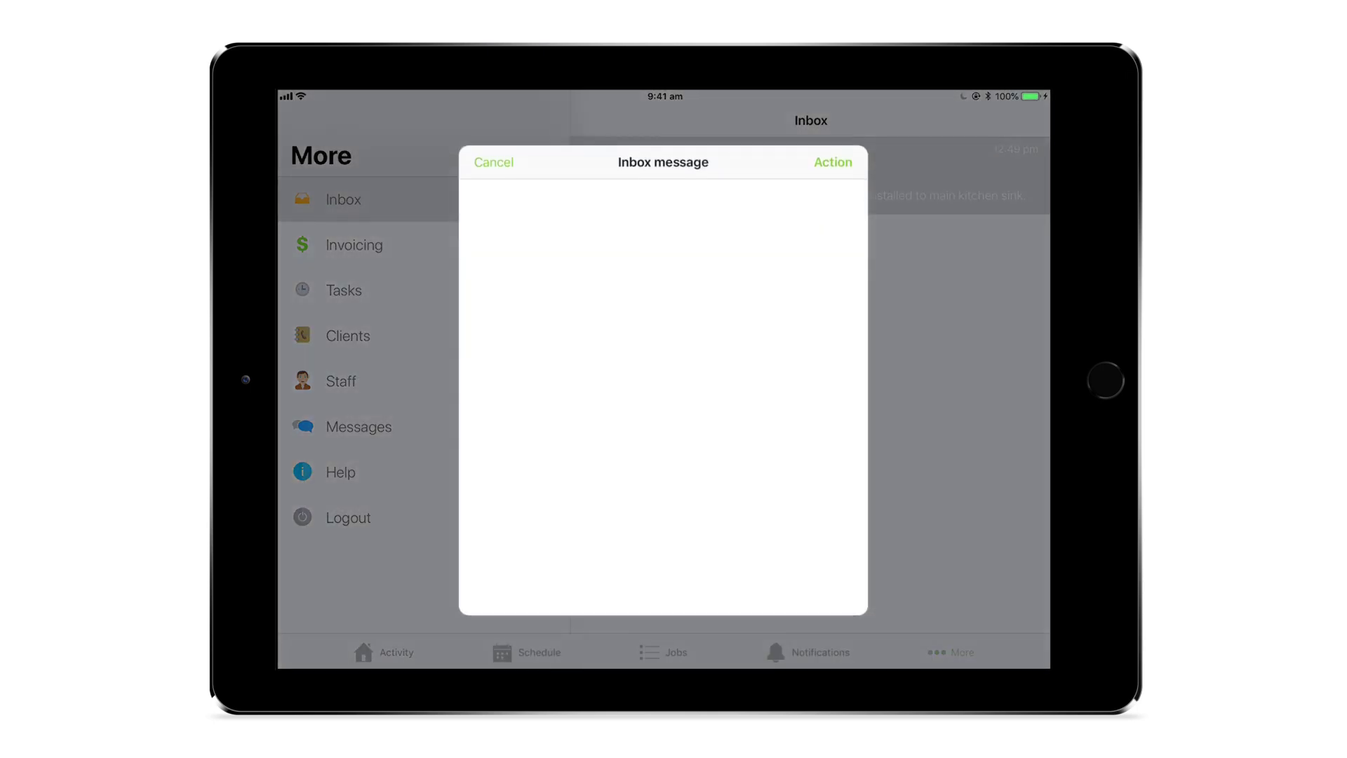
{"action": "left_click", "coordinate": [833, 161]}
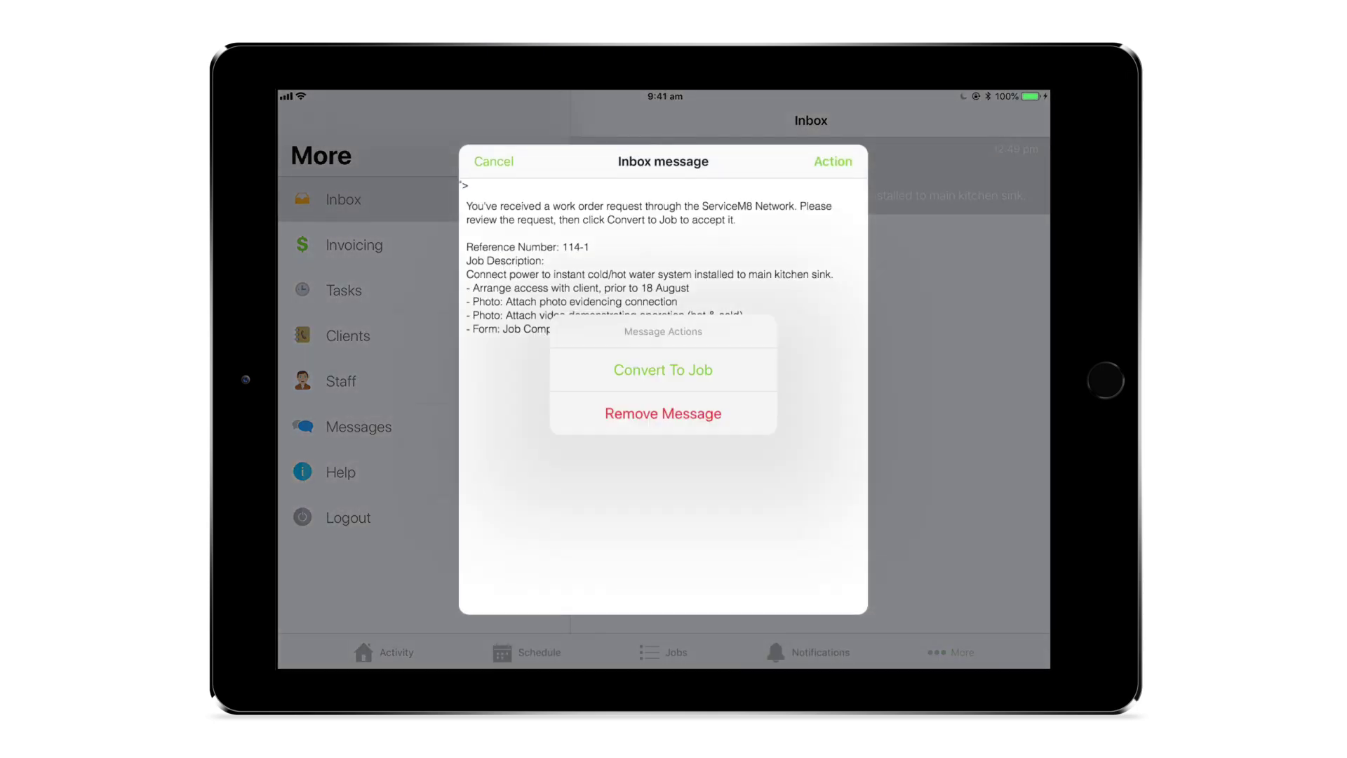
{"action": "left_click", "coordinate": [663, 370]}
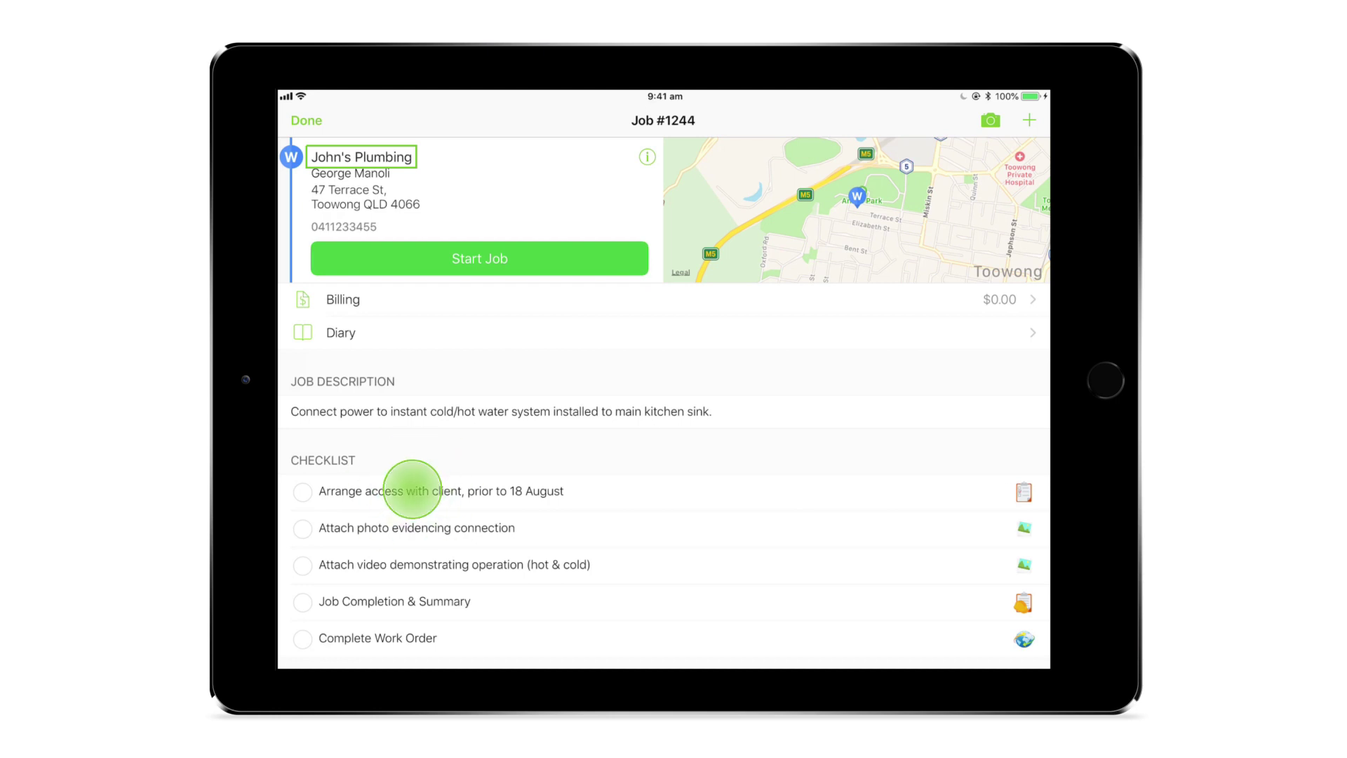
{"action": "left_click", "coordinate": [435, 485]}
{"action": "left_click", "coordinate": [656, 433]}
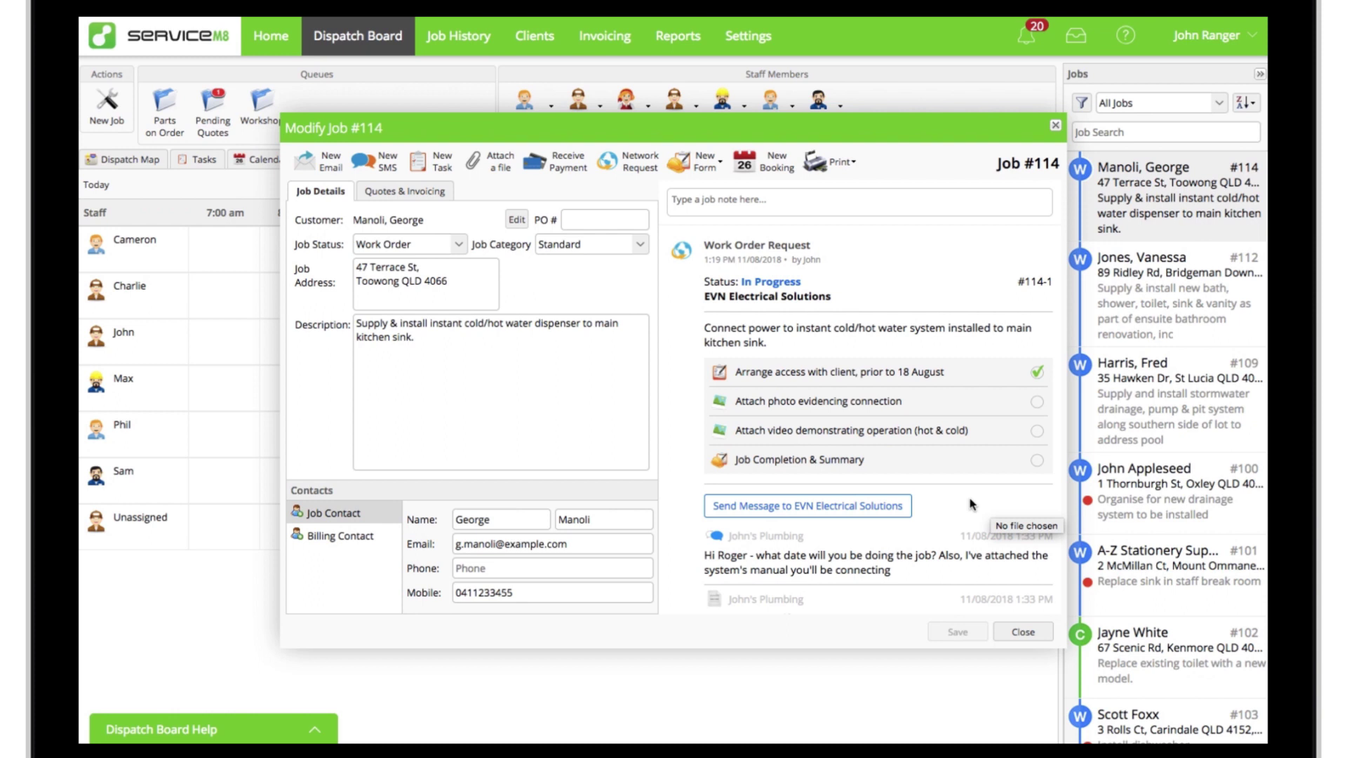
{"action": "left_click", "coordinate": [903, 510]}
{"action": "left_click", "coordinate": [722, 333]}
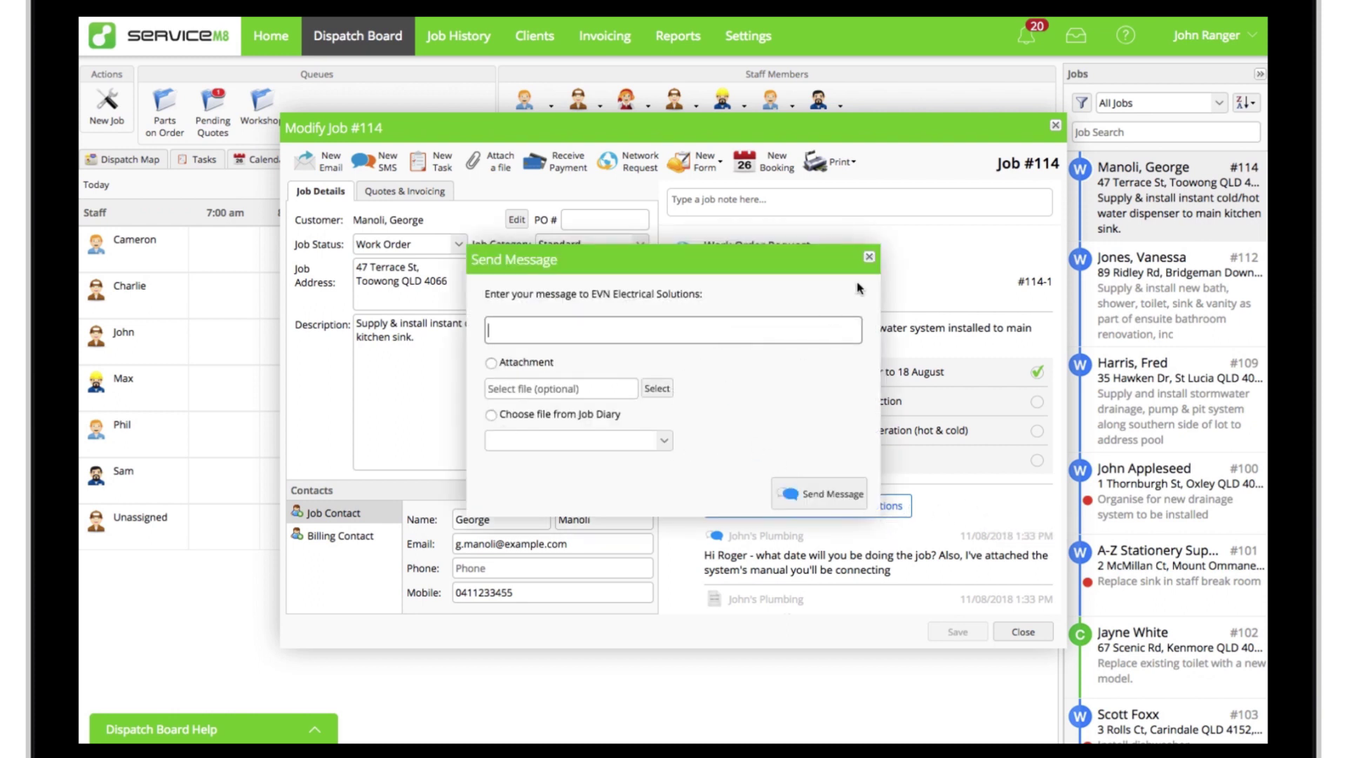
{"action": "left_click", "coordinate": [868, 257]}
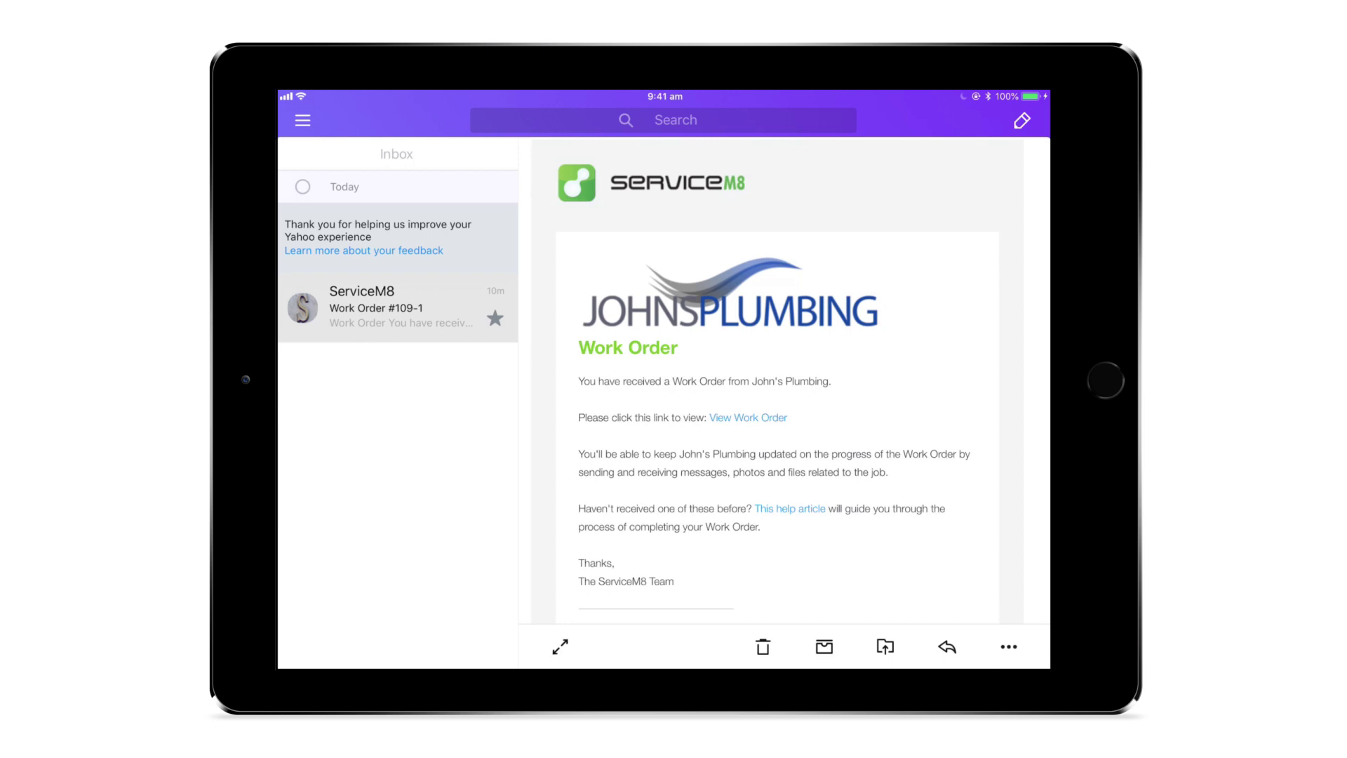
Step: Open work order #109-1 in the portal from the email and scroll down its page
{"action": "left_click", "coordinate": [748, 418]}
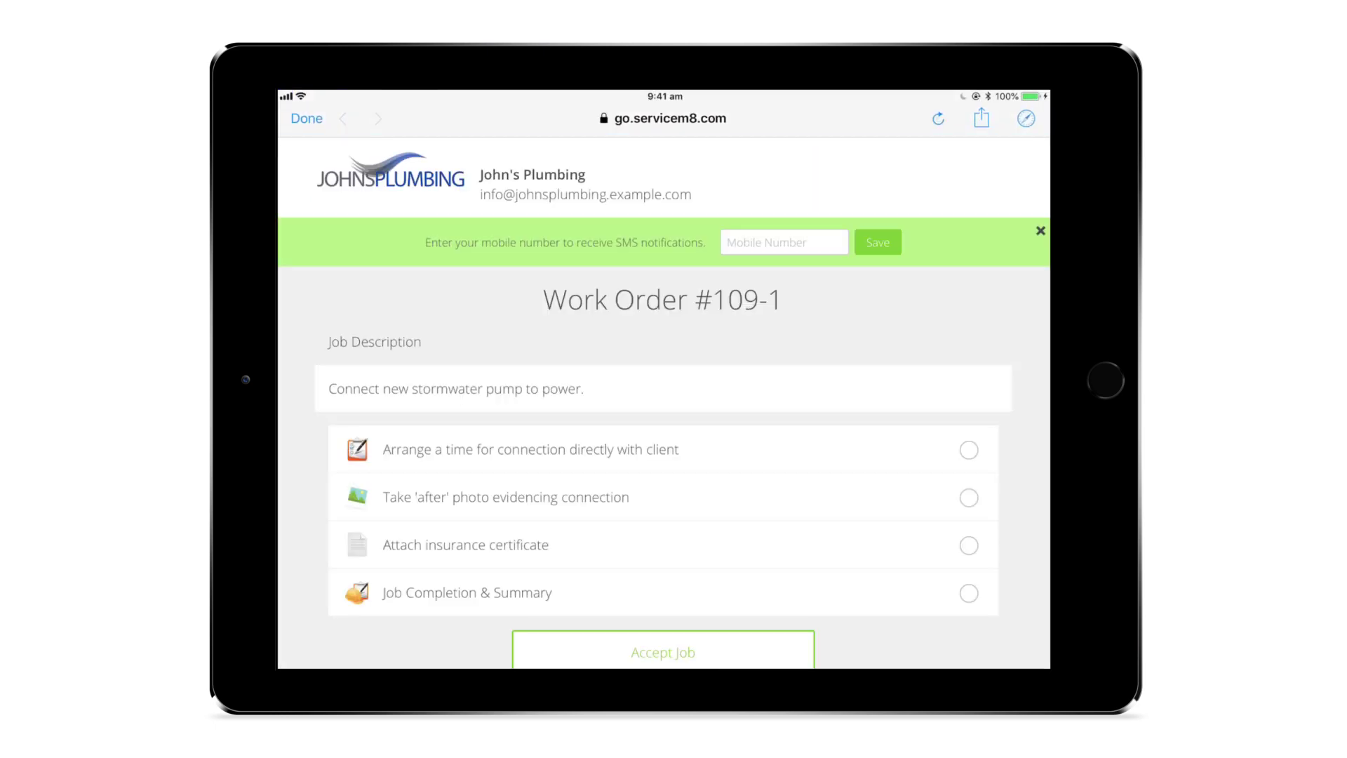
{"action": "scroll", "coordinate": [664, 388], "scroll_direction": "down", "scroll_amount": 3}
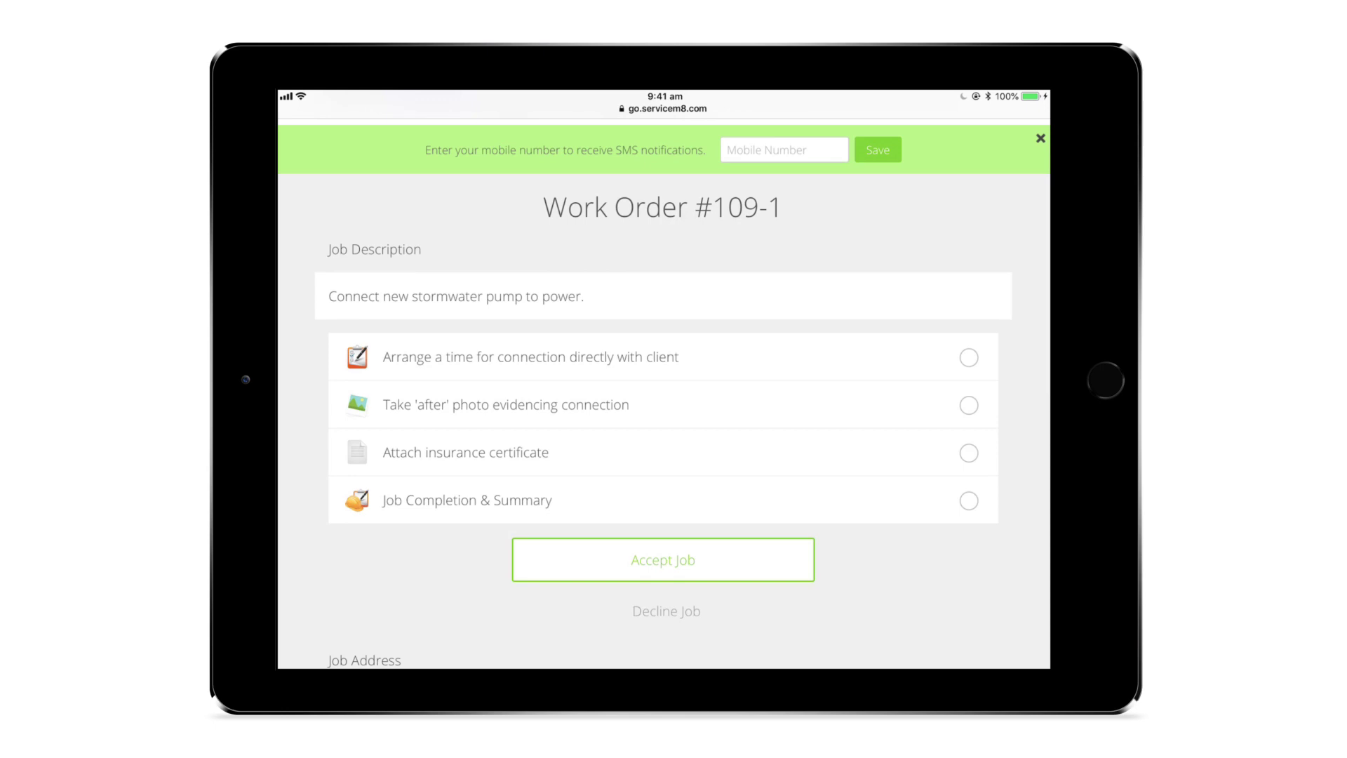
{"action": "scroll", "coordinate": [663, 393], "scroll_direction": "down", "scroll_amount": 5}
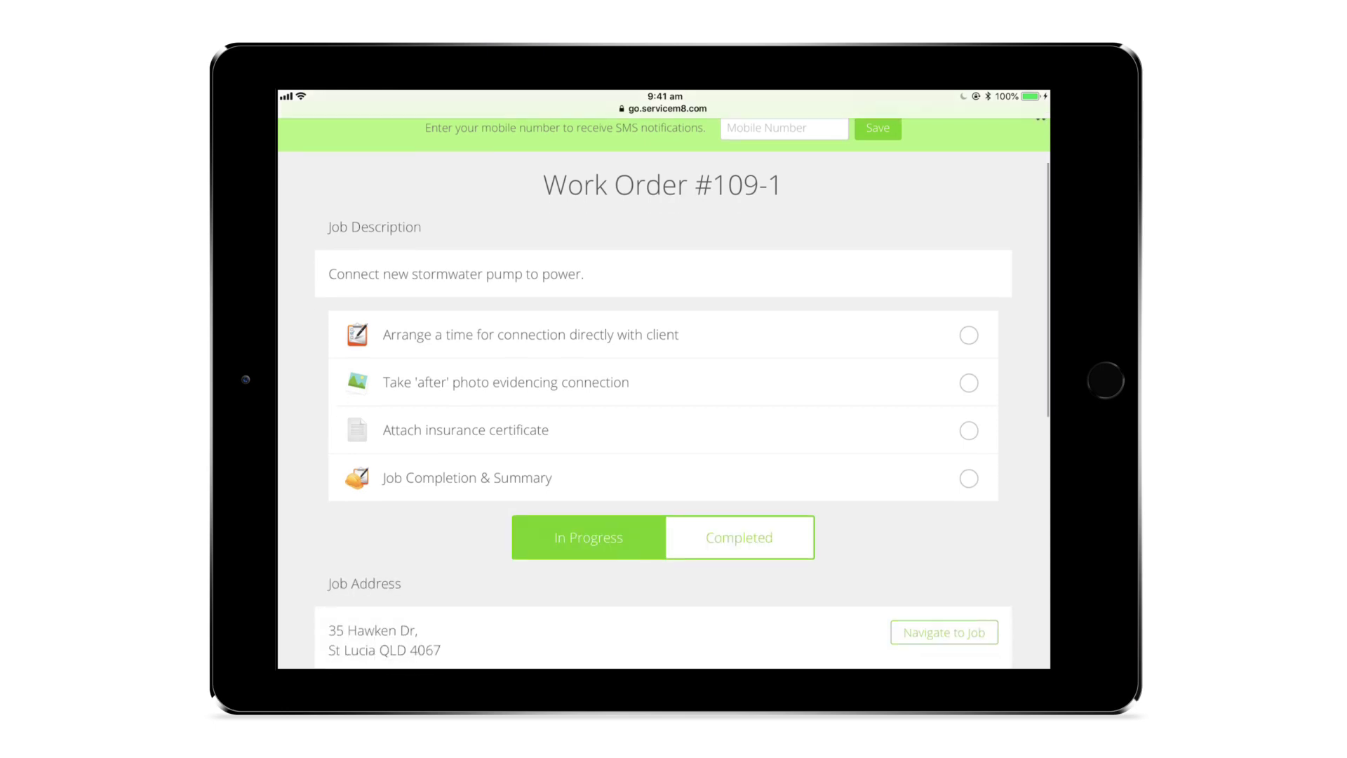
{"action": "scroll", "coordinate": [663, 393], "scroll_direction": "down", "scroll_amount": 5}
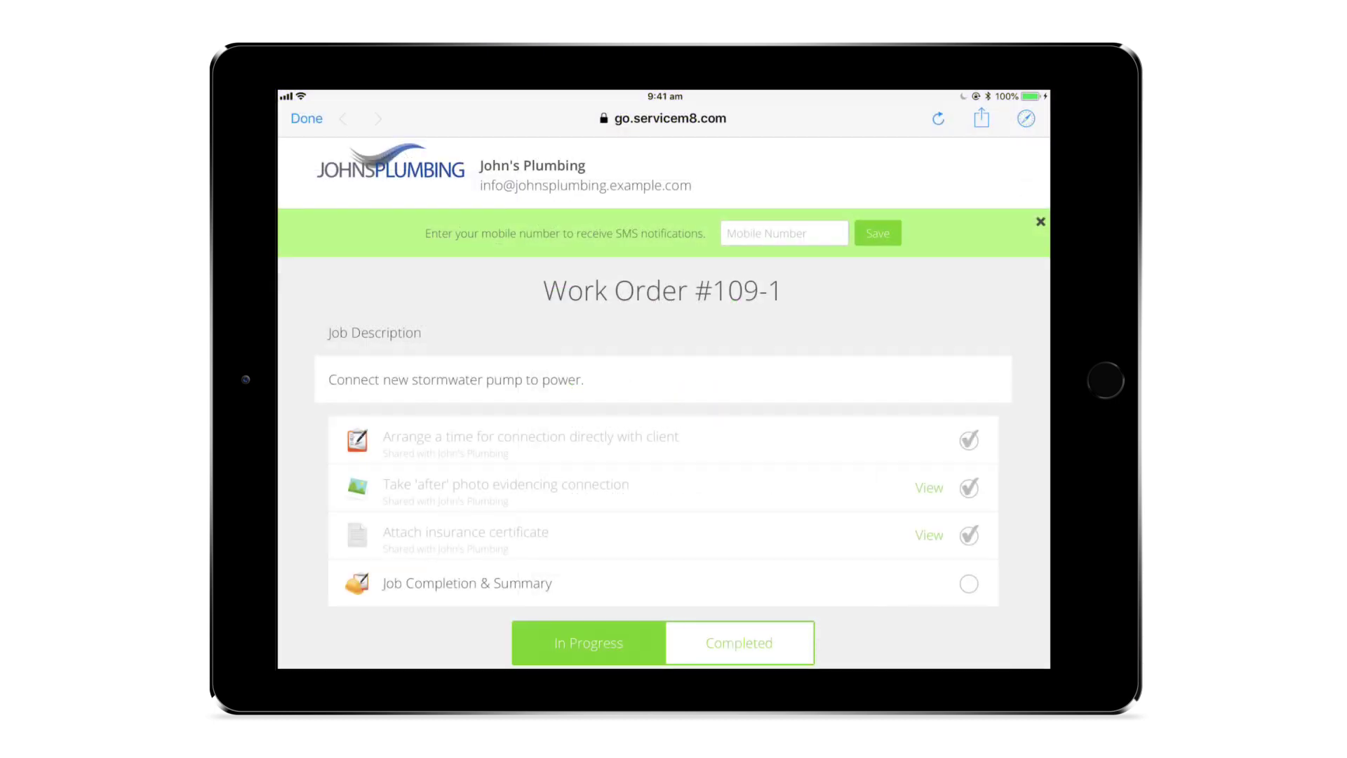
Step: Post the job diary note 'Should have it all done this afternoon!' to John's Plumbing
{"action": "scroll", "coordinate": [664, 386], "scroll_direction": "down", "scroll_amount": 10}
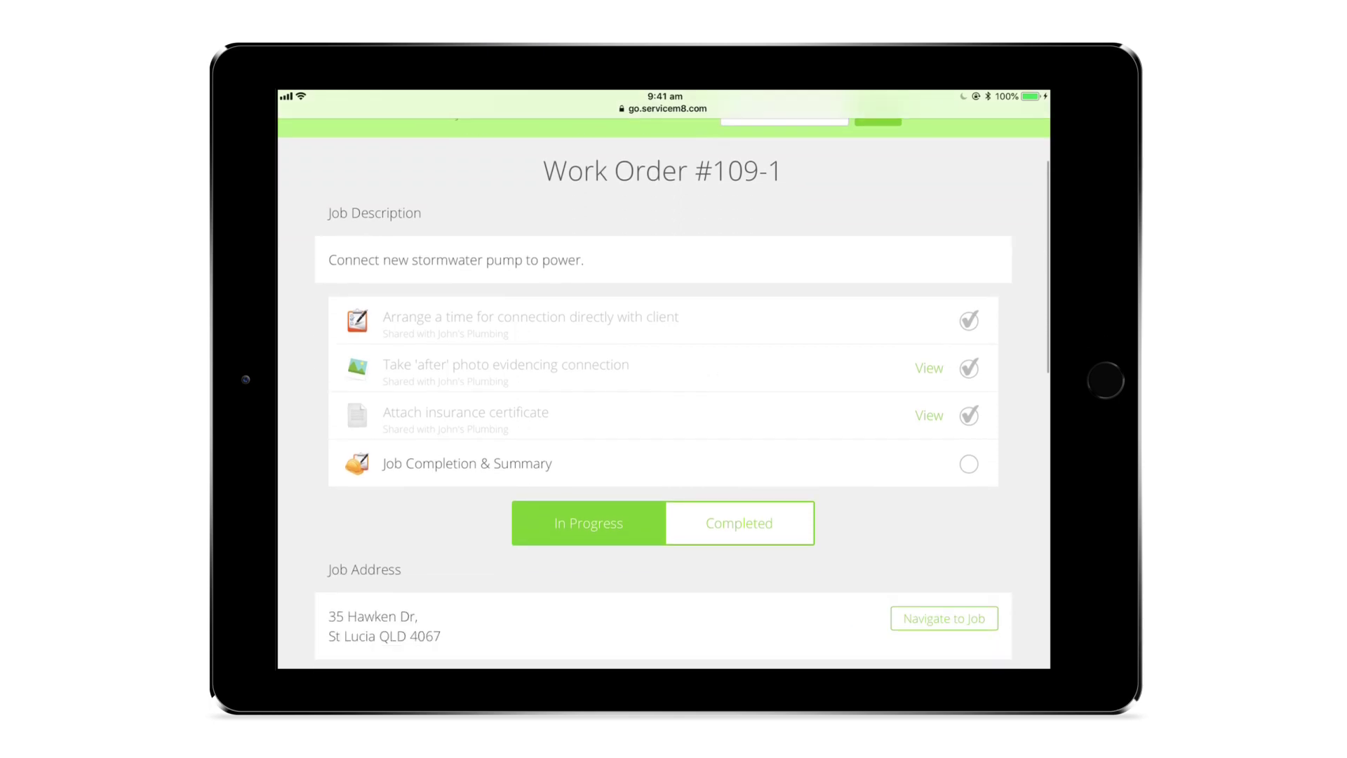
{"action": "scroll", "coordinate": [663, 392], "scroll_direction": "down", "scroll_amount": 4}
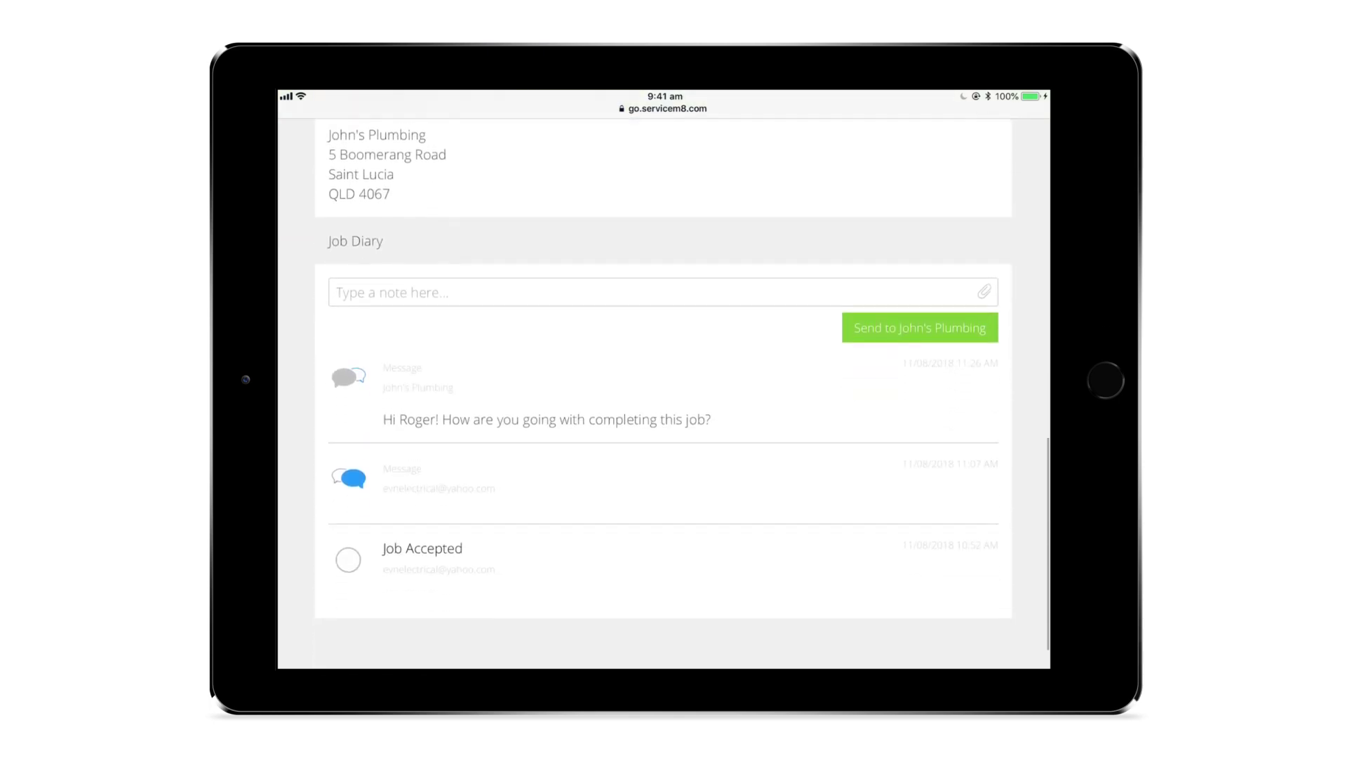
{"action": "left_click", "coordinate": [663, 243]}
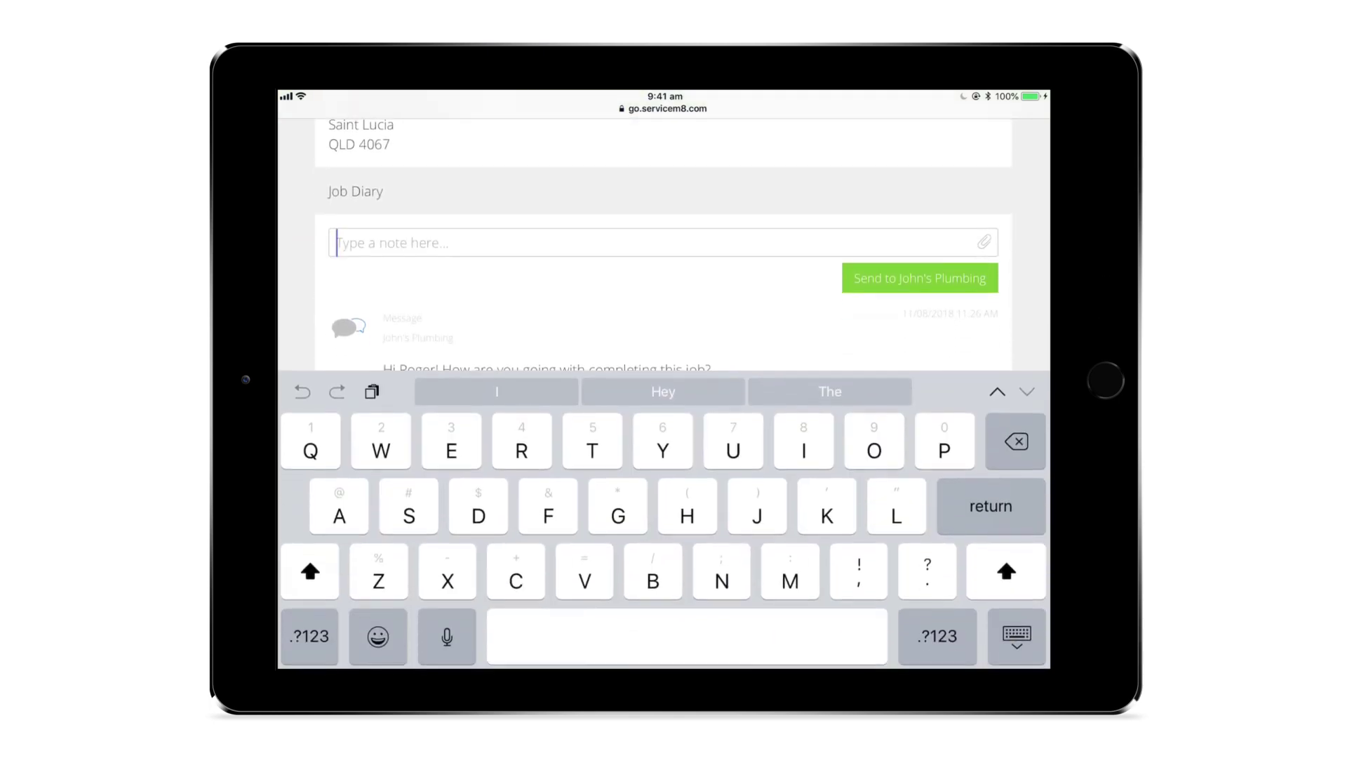
{"action": "type", "text": "Should have it all"}
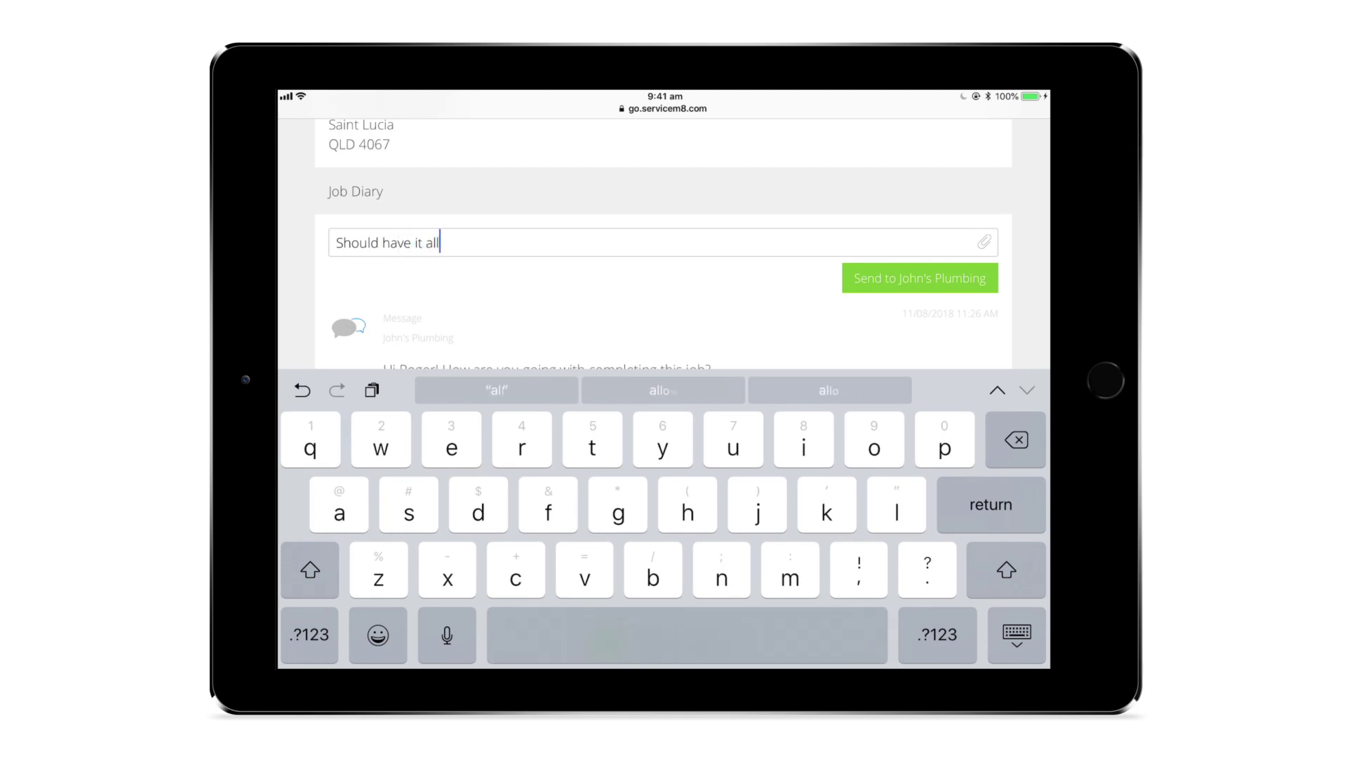
{"action": "type", "text": " done this afternoon!"}
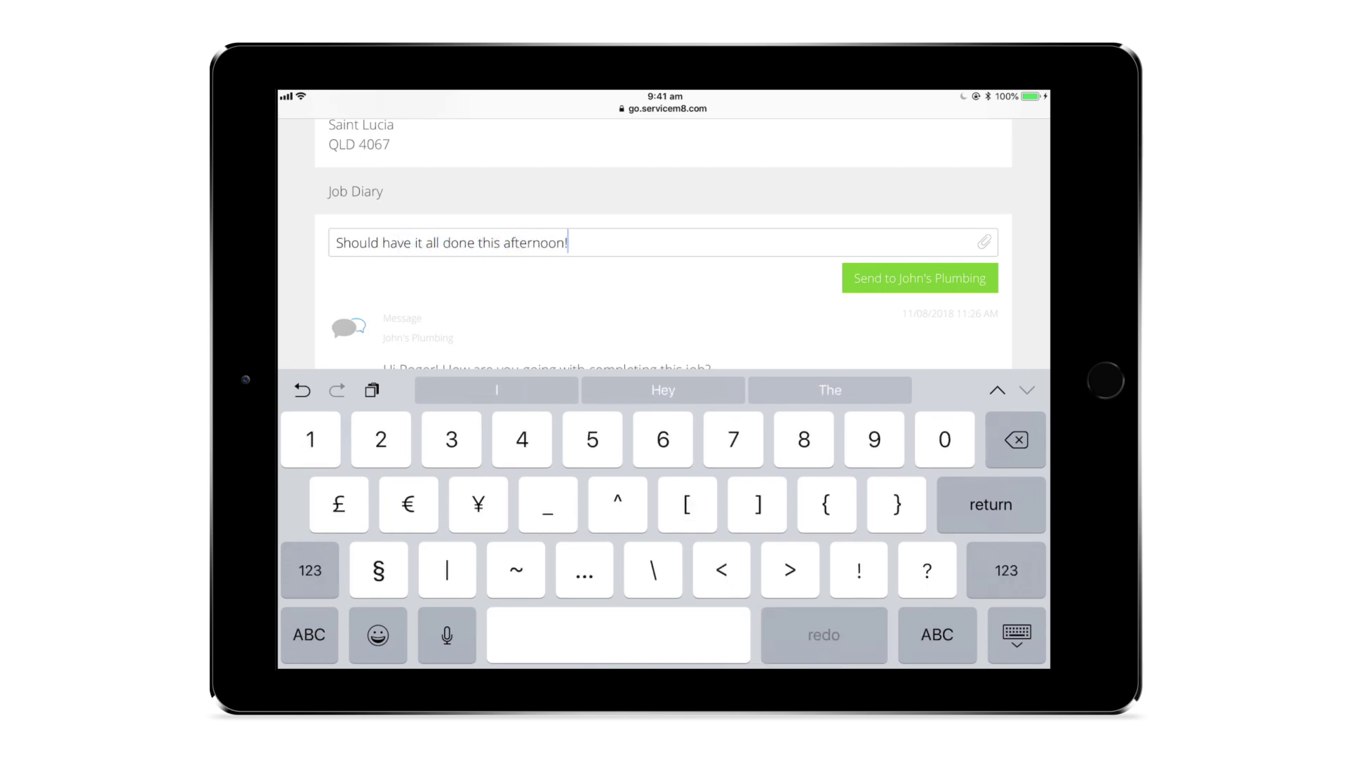
{"action": "left_click", "coordinate": [920, 278]}
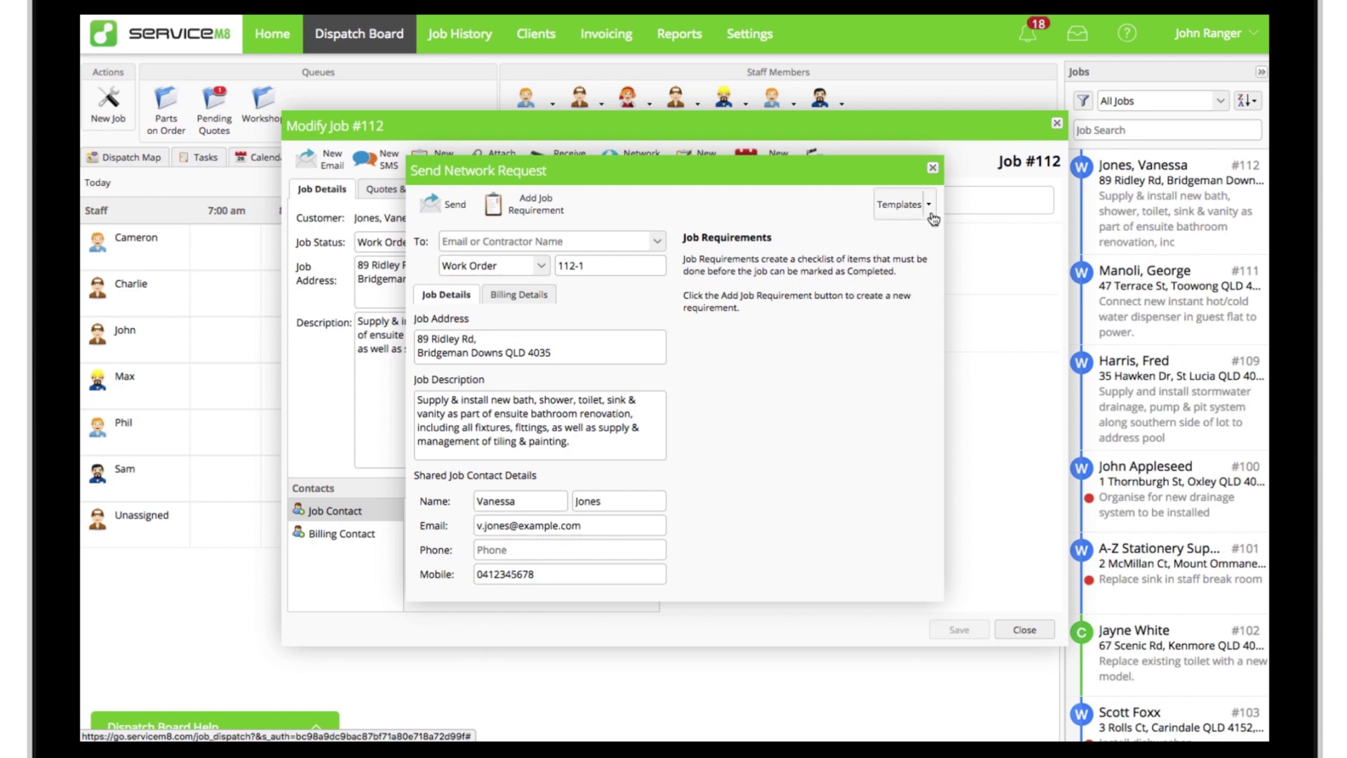
Step: Apply the Paint and/or tile job template, then open Settings' Network Request Templates list
{"action": "left_click", "coordinate": [907, 205]}
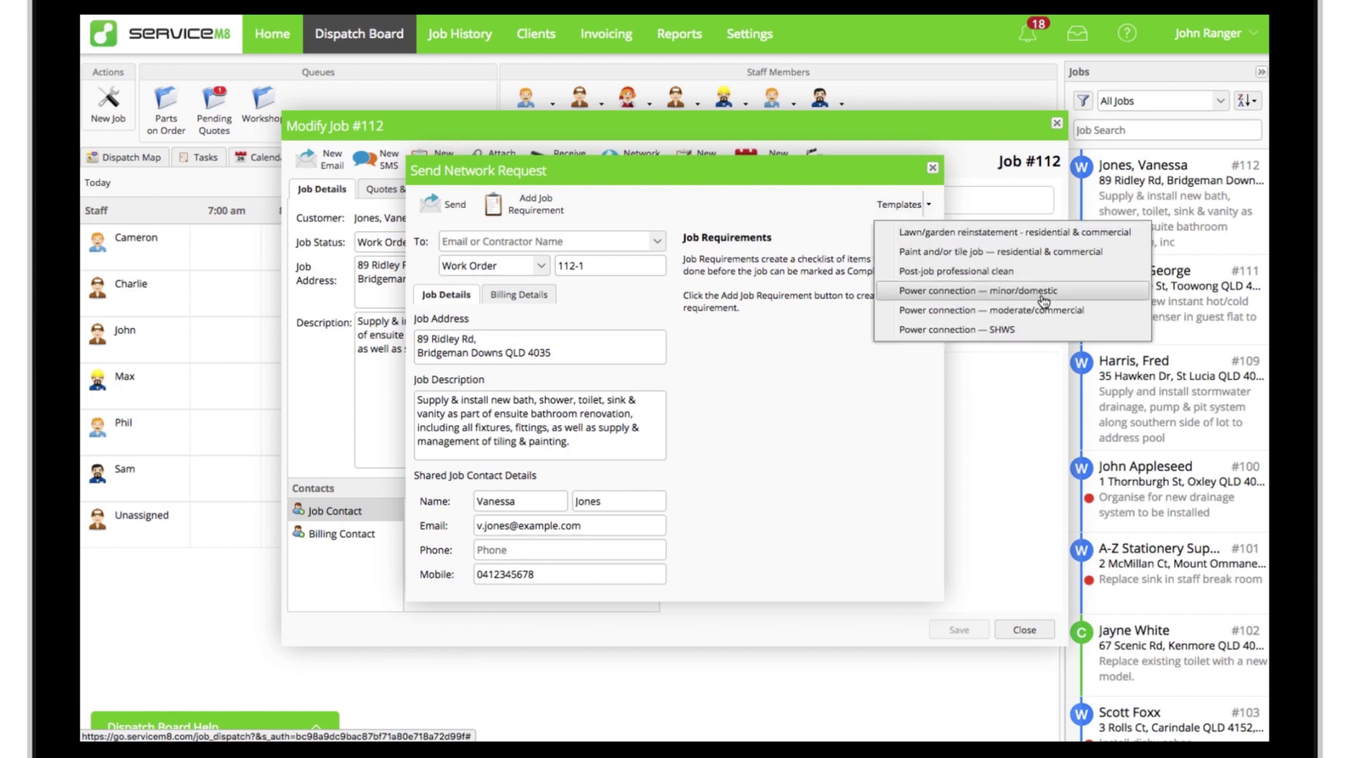
{"action": "left_click", "coordinate": [1063, 254]}
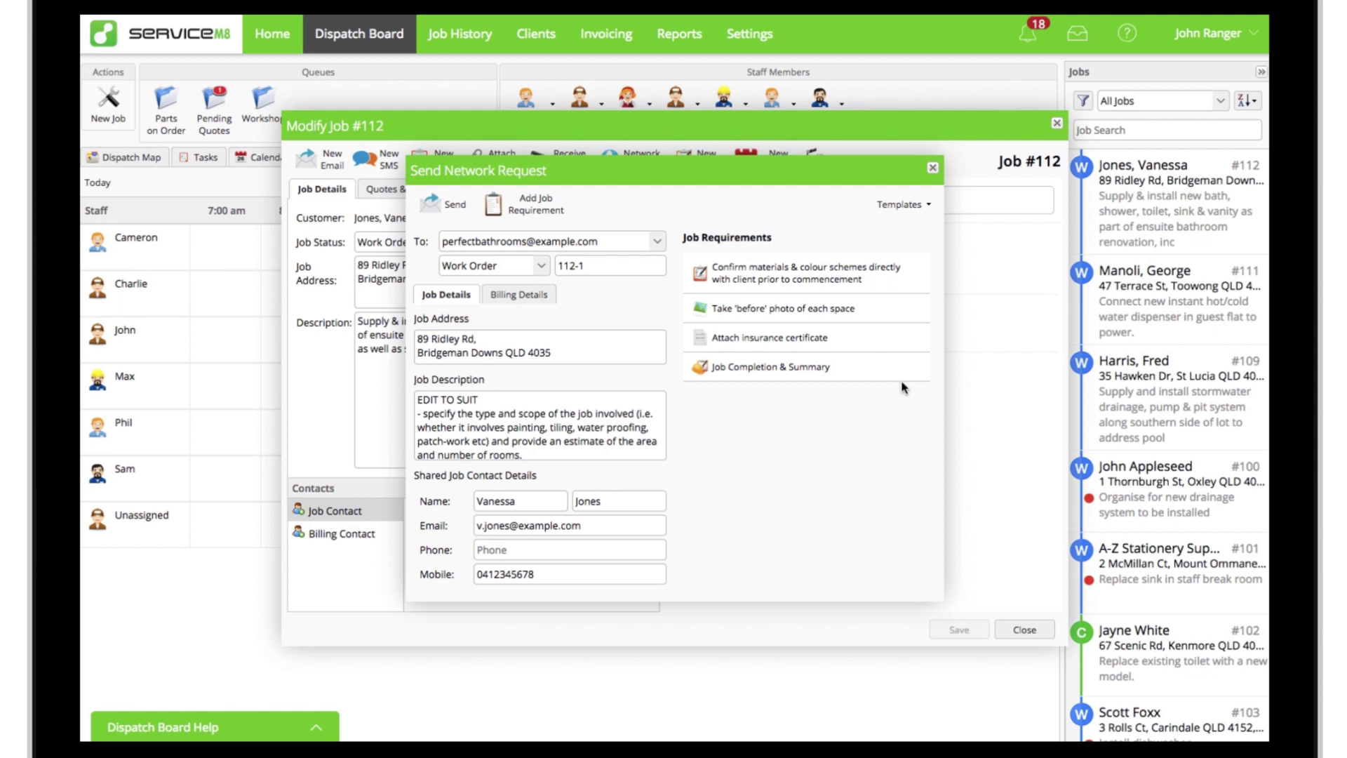
{"action": "left_click", "coordinate": [748, 35]}
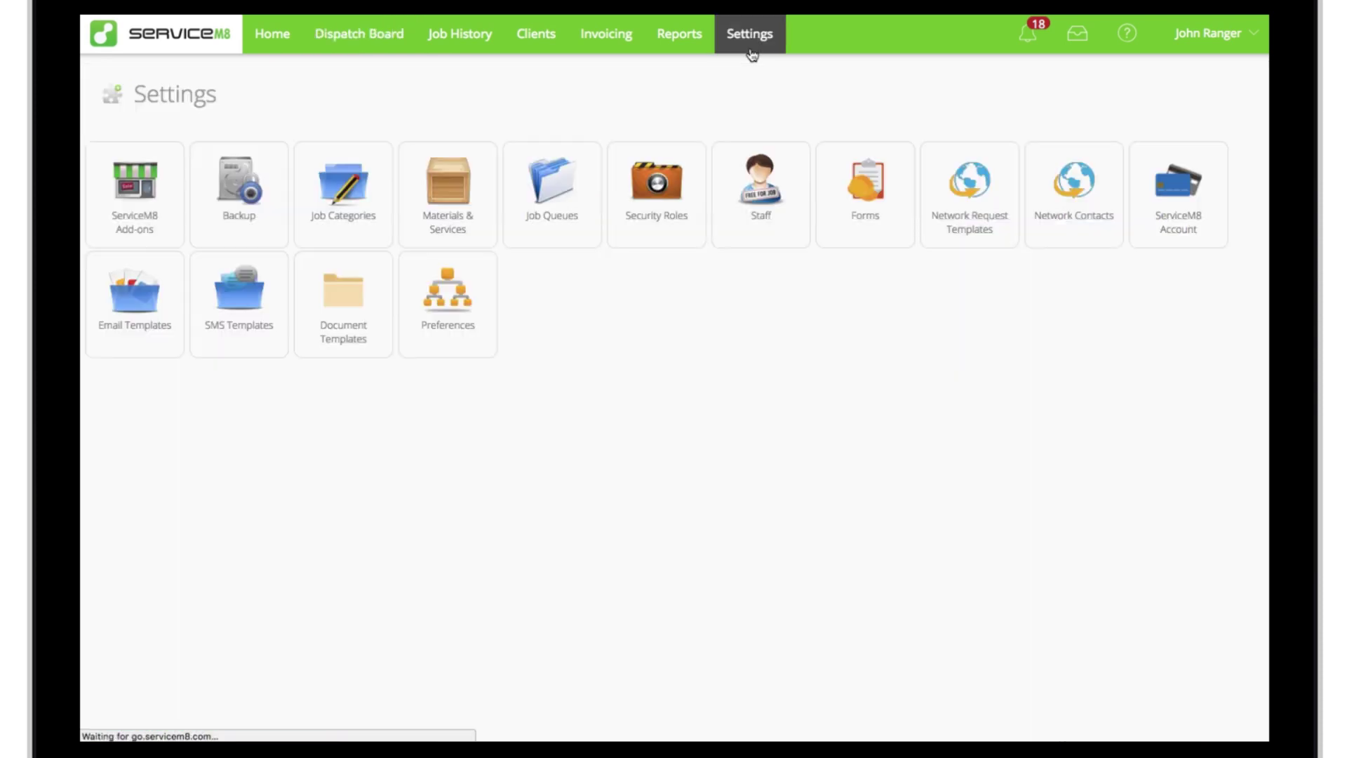
{"action": "left_click", "coordinate": [967, 244]}
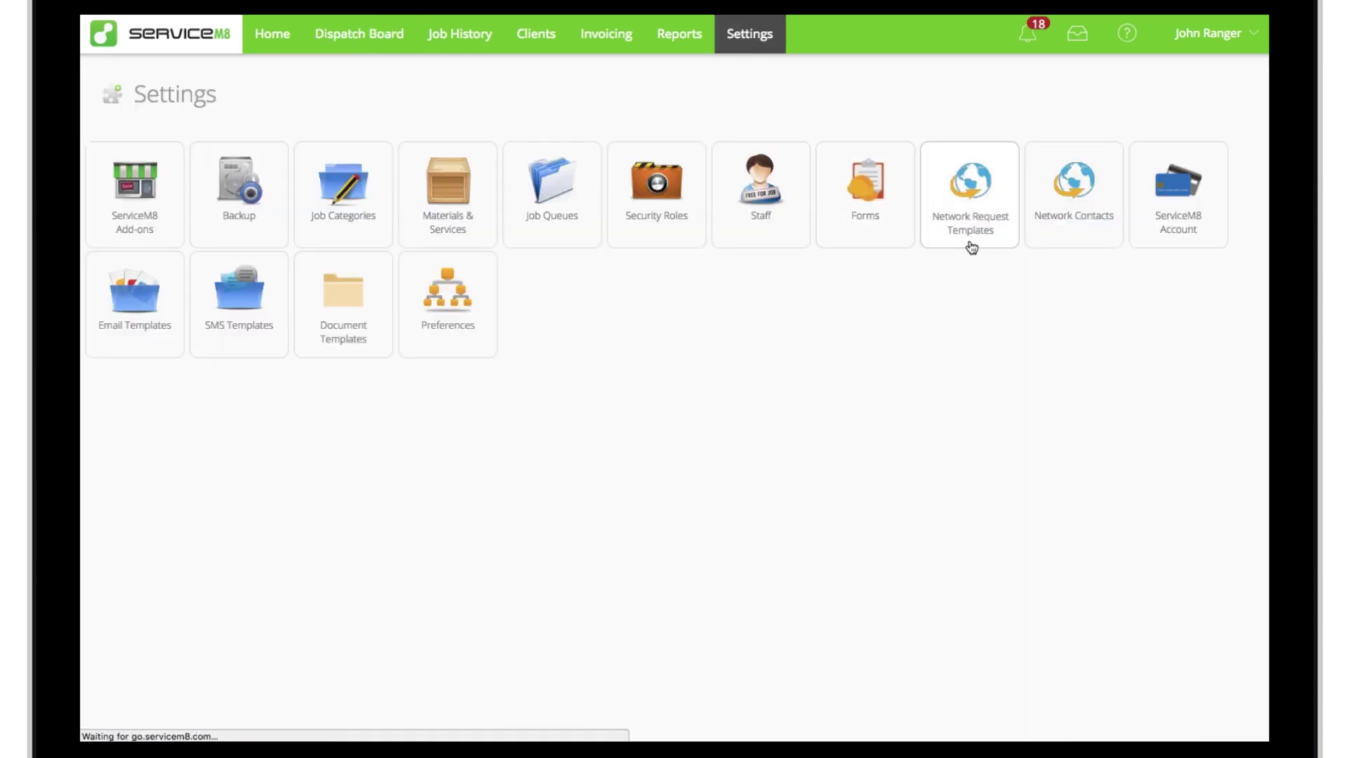